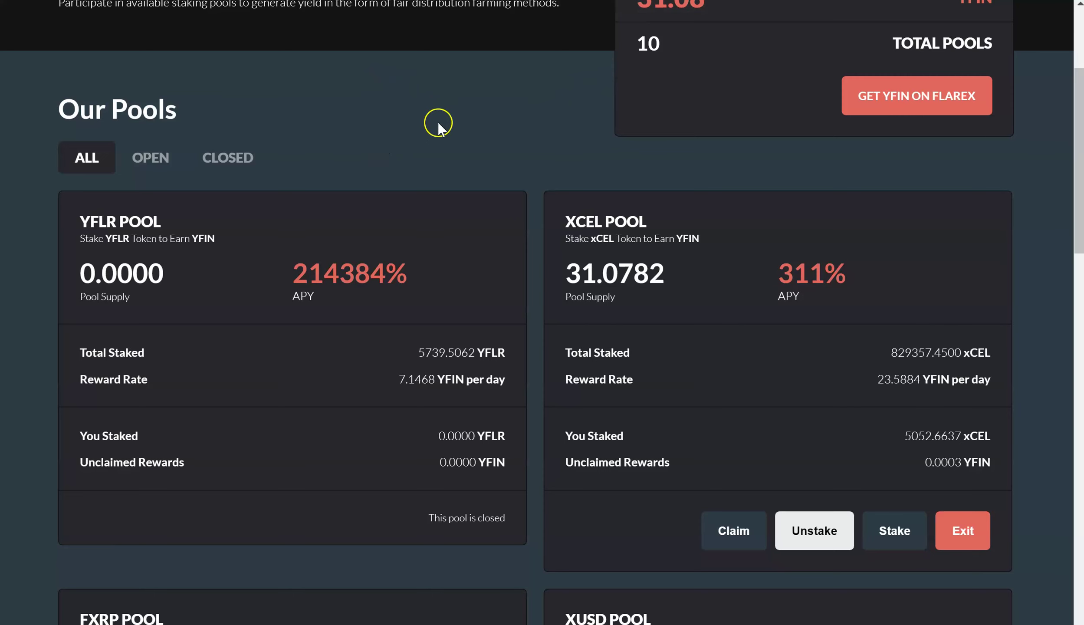
scroll(375, 138, "up", 5)
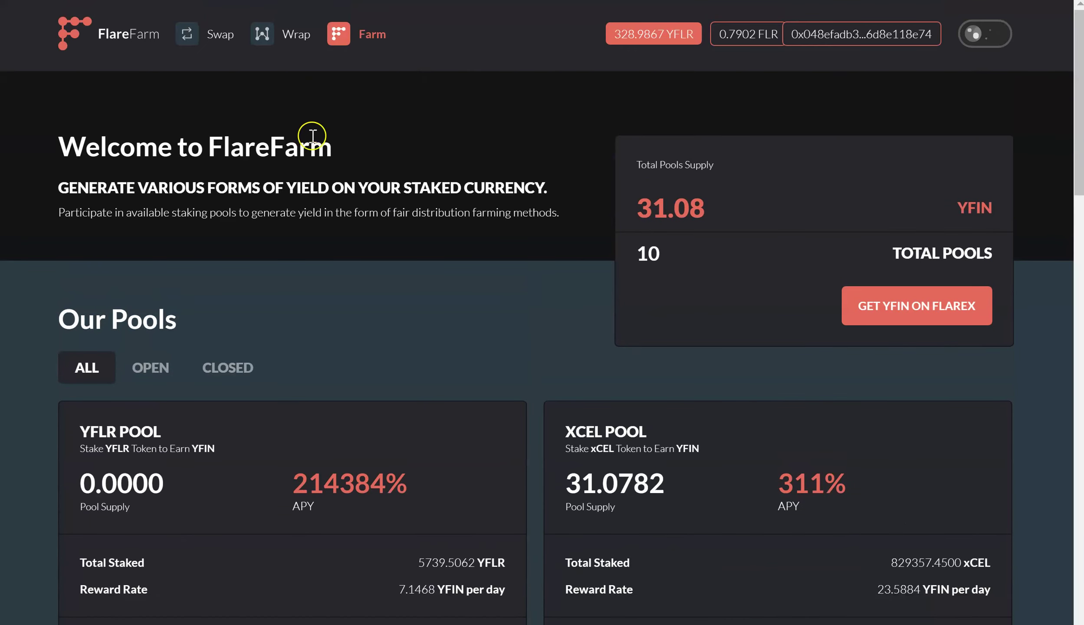
left_click(145, 48)
scroll(536, 280, "down", 8)
scroll(535, 278, "down", 6)
scroll(536, 279, "down", 3)
scroll(403, 334, "down", 9)
left_click_drag(309, 201, 401, 202)
scroll(689, 266, "down", 4)
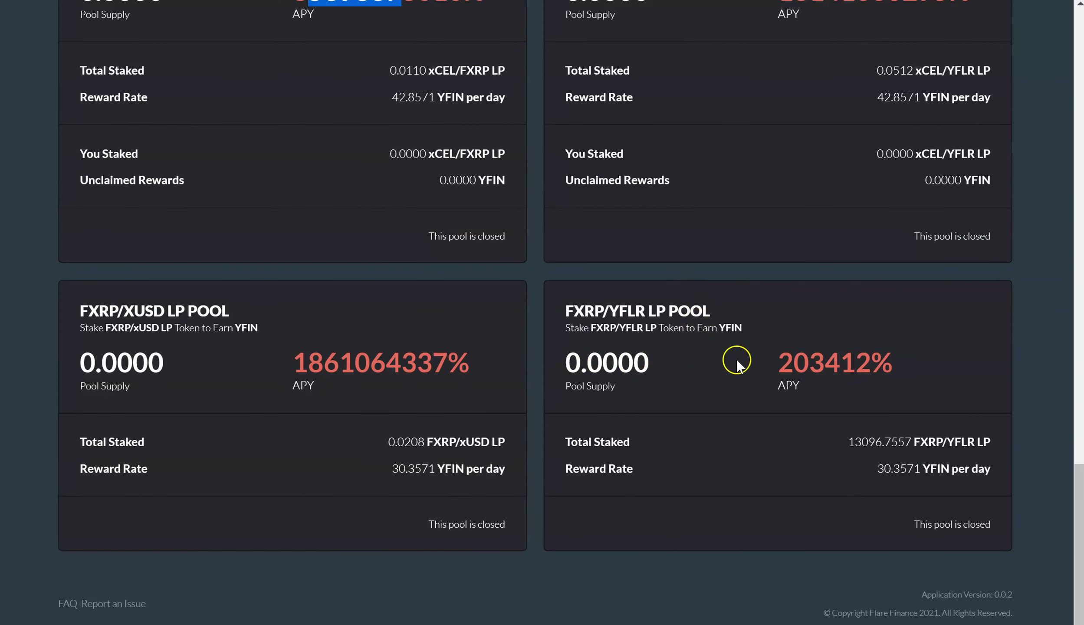
left_click(759, 360)
left_click(531, 350)
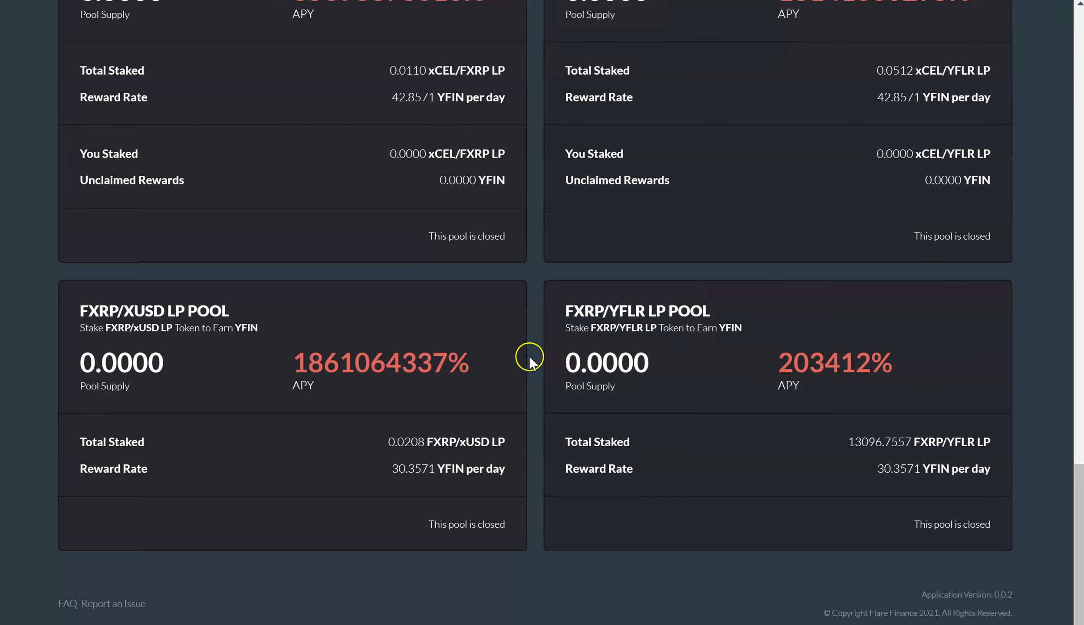
left_click_drag(355, 369, 418, 369)
left_click_drag(738, 375, 810, 370)
left_click_drag(533, 346, 525, 325)
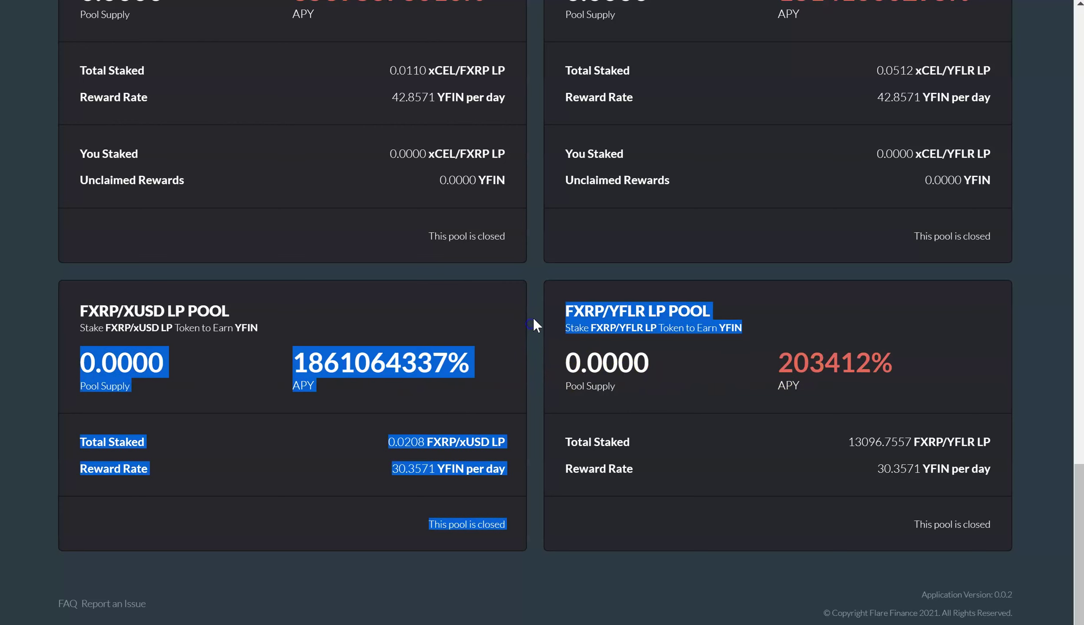
scroll(535, 318, "up", 5)
left_click(535, 319)
scroll(535, 318, "up", 10)
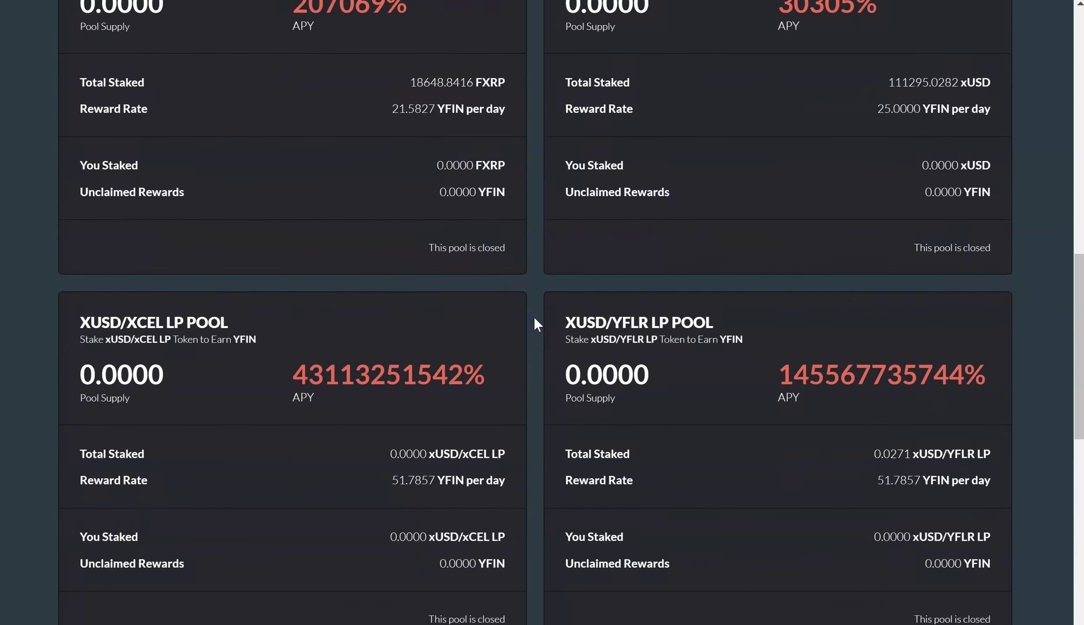
scroll(535, 318, "up", 3)
triple_click(534, 317)
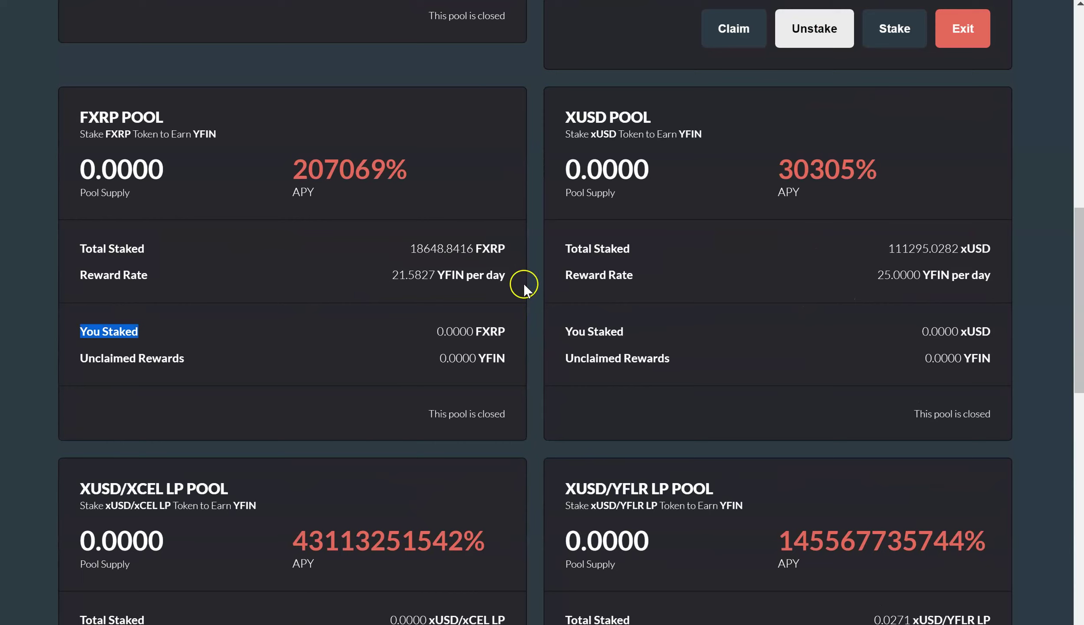
left_click_drag(777, 172, 816, 169)
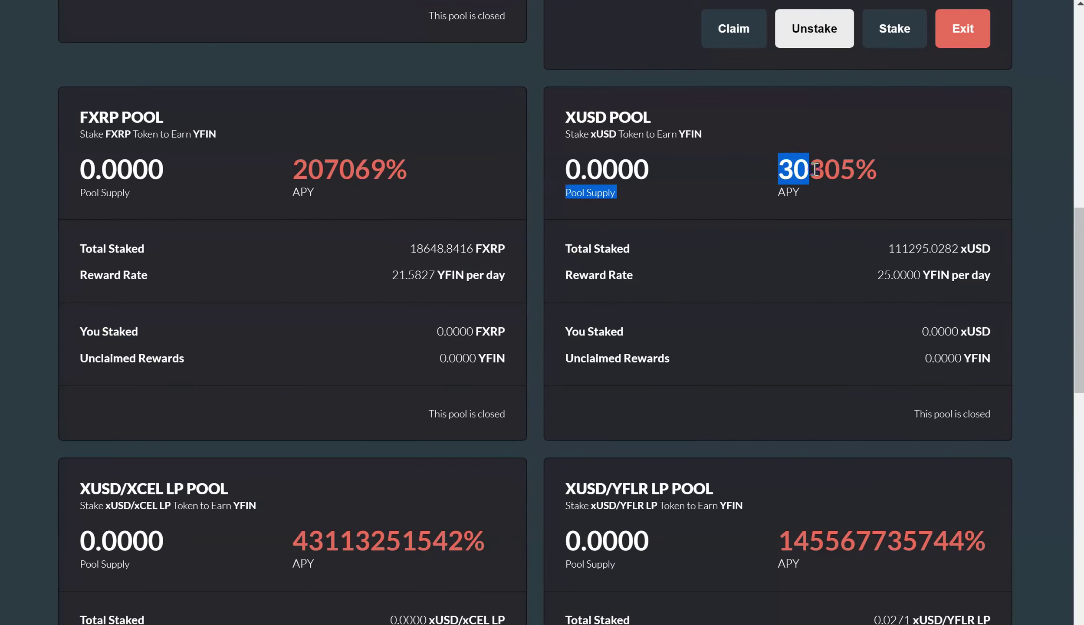
left_click(884, 276)
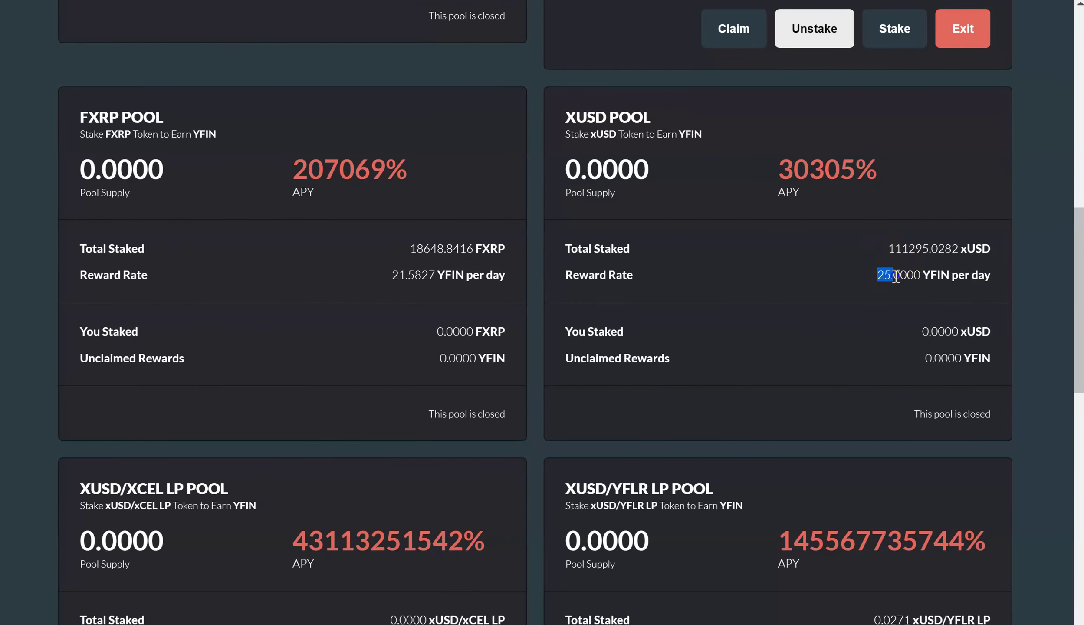
left_click(800, 249)
left_click(717, 238)
scroll(715, 237, "up", 5)
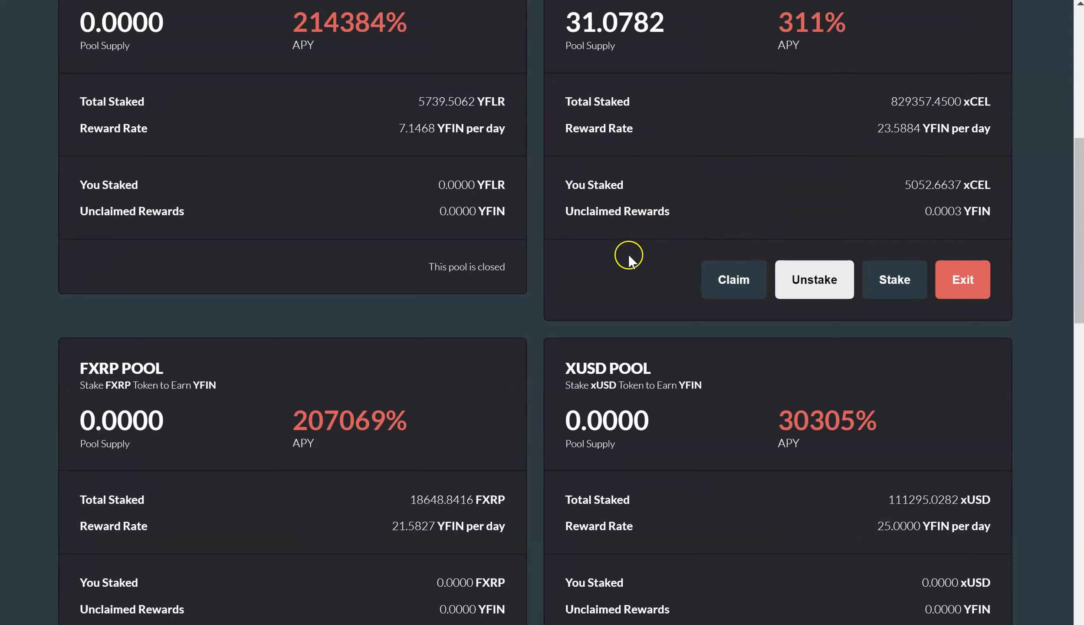
scroll(627, 252, "up", 5)
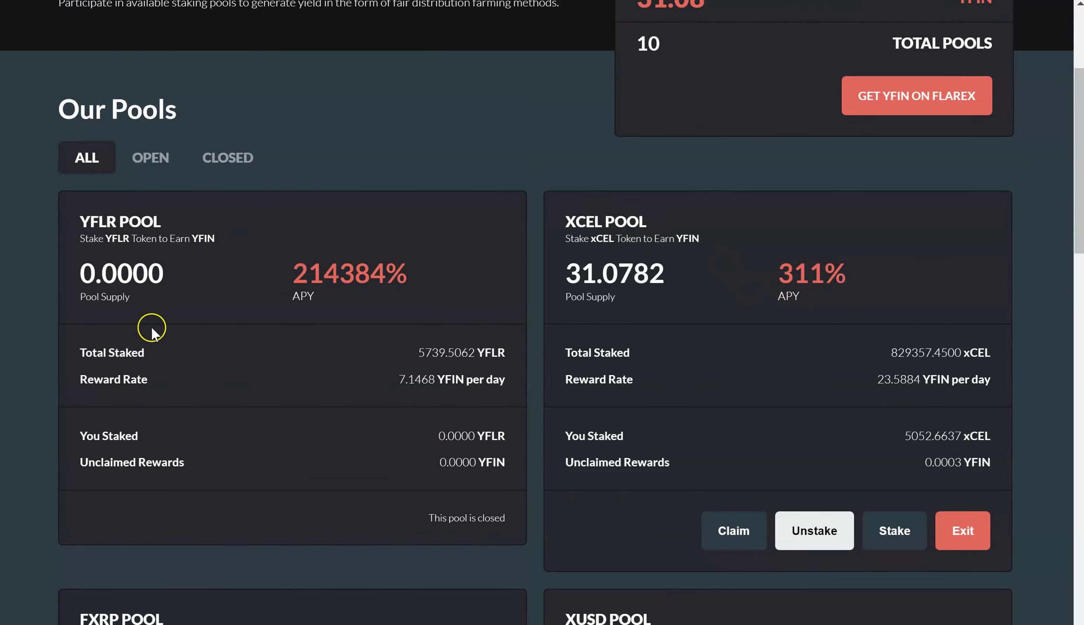
scroll(578, 324, "down", 3)
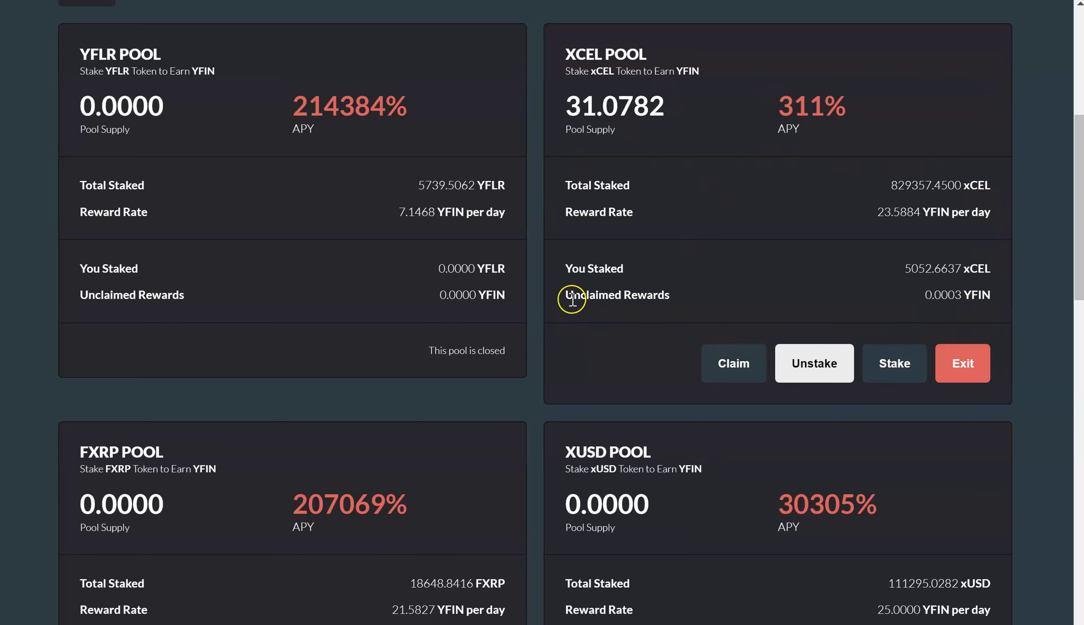
left_click_drag(573, 298, 682, 296)
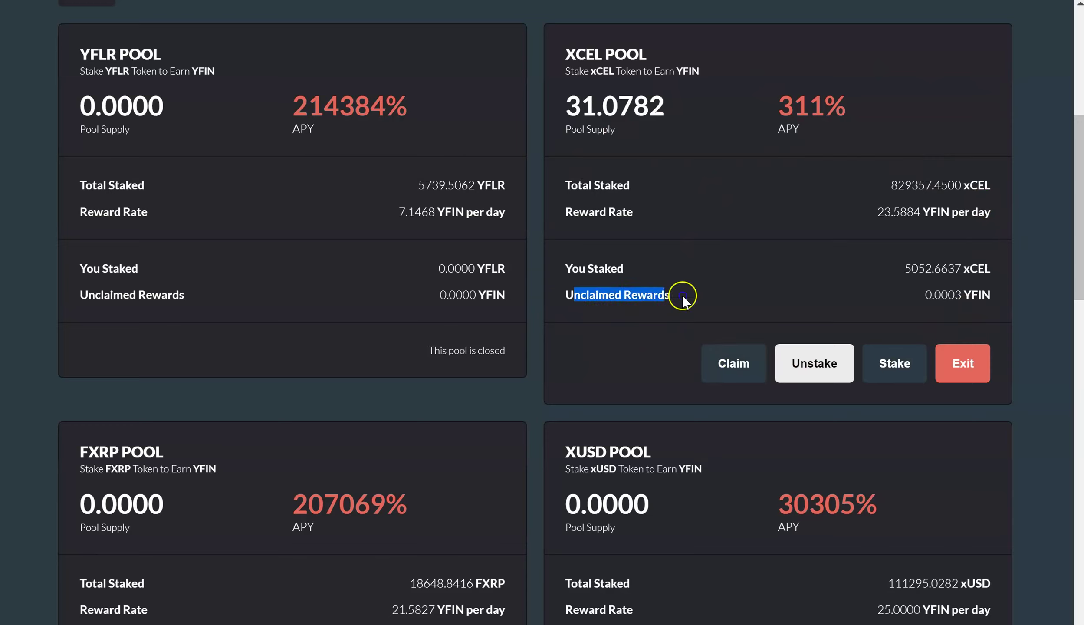
left_click(834, 309)
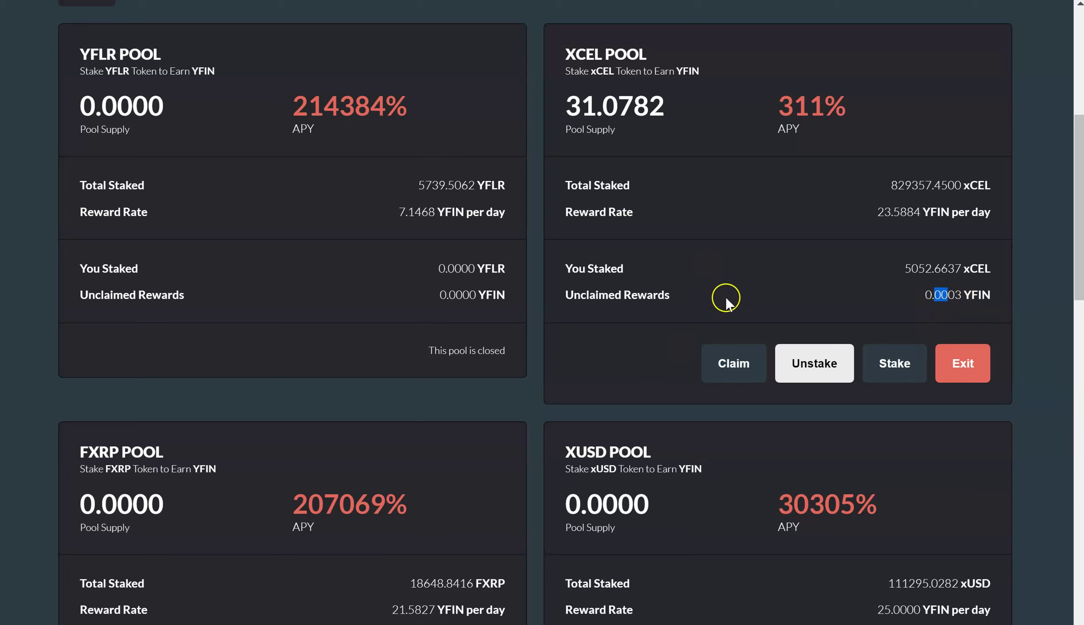
left_click(778, 291)
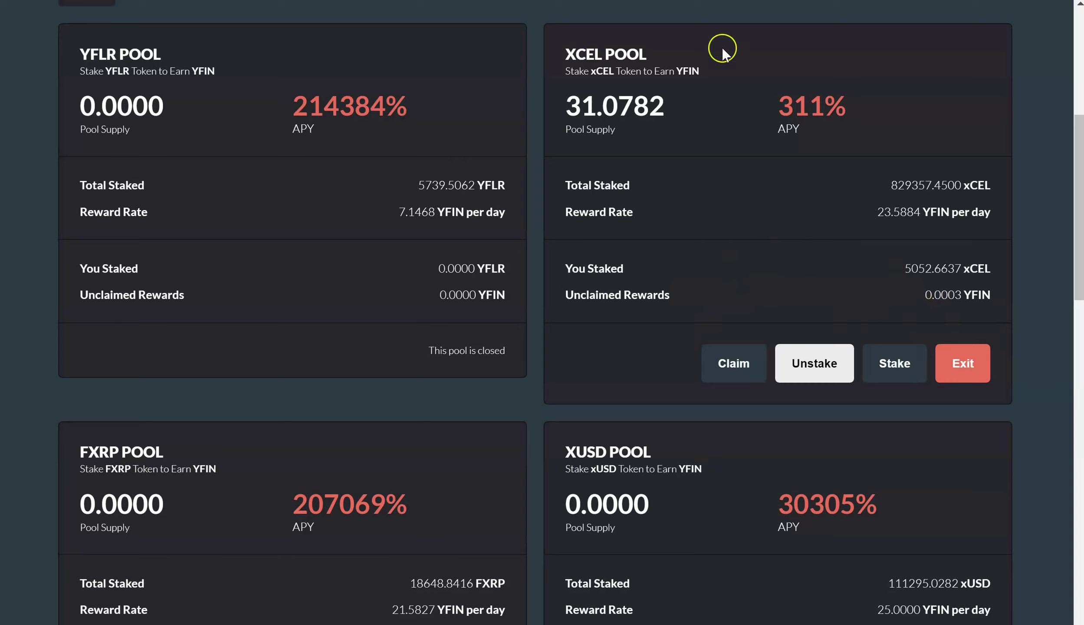
left_click_drag(764, 80, 871, 107)
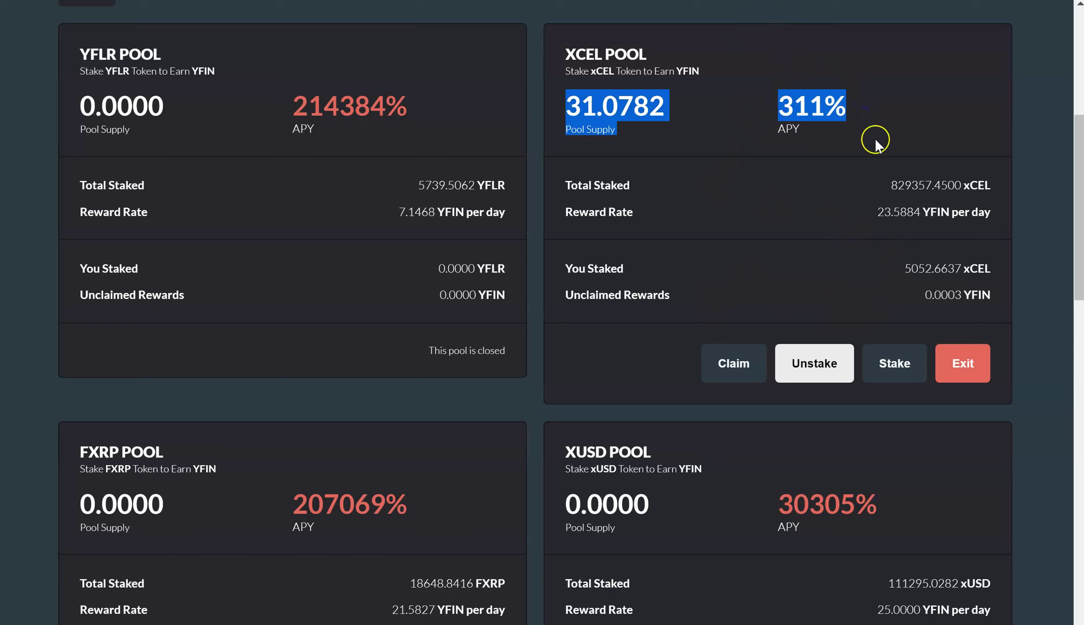
left_click(921, 237)
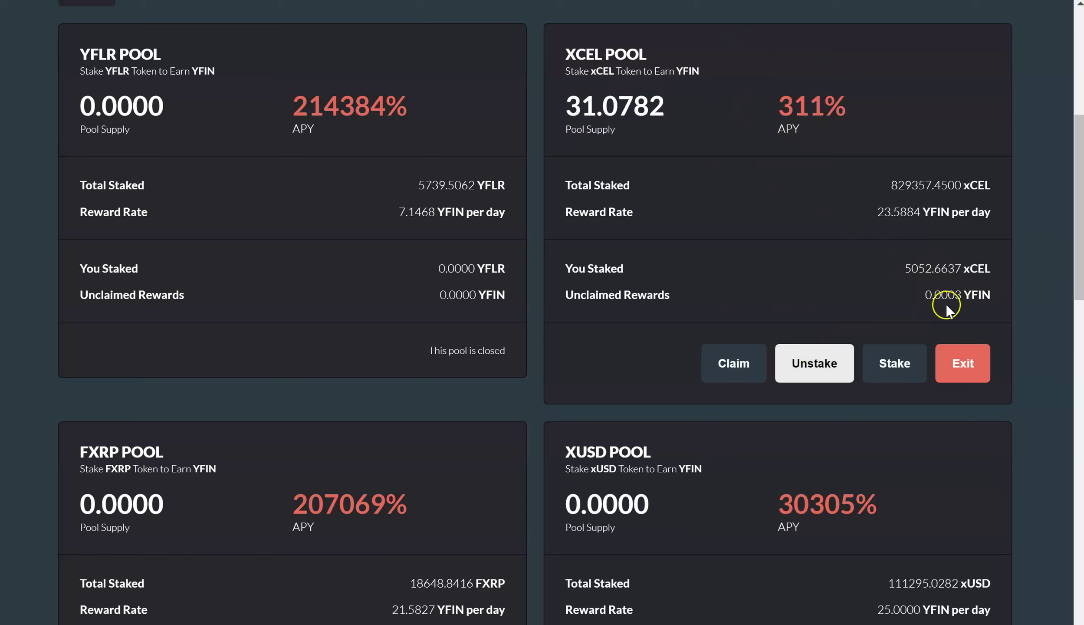
Claim the XCEL pool's unclaimed YFIN rewards with the gas price set to 0
left_click(745, 364)
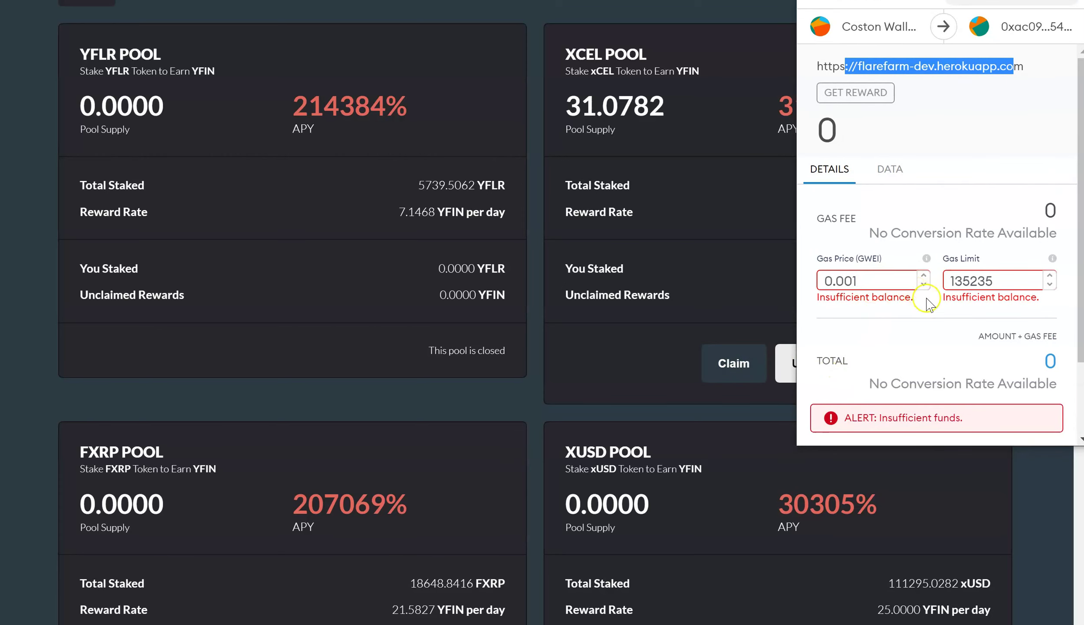
left_click(924, 285)
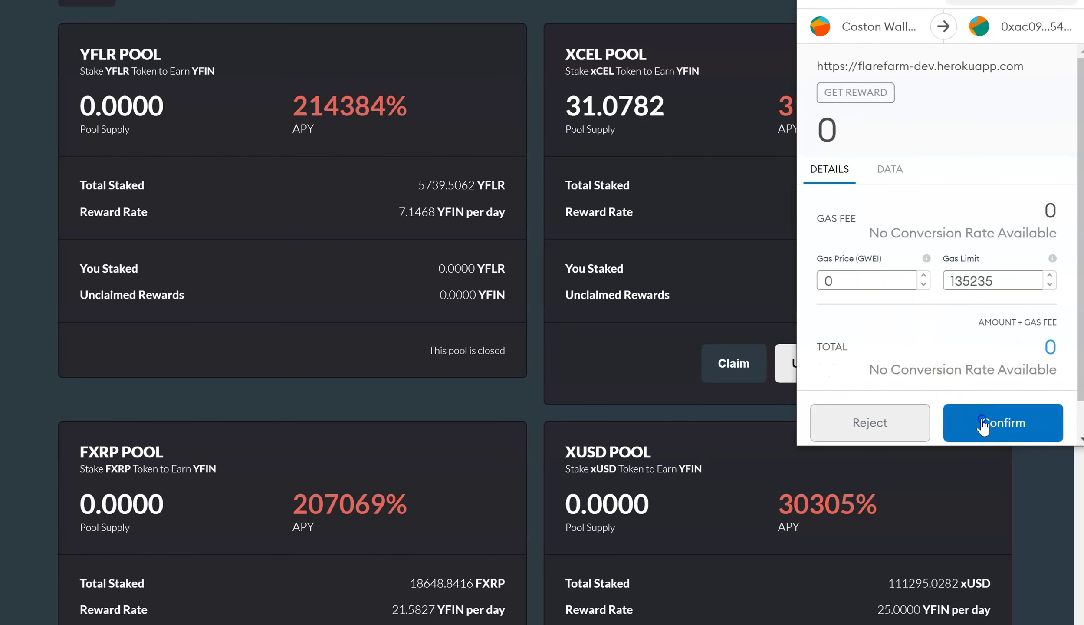
left_click(982, 422)
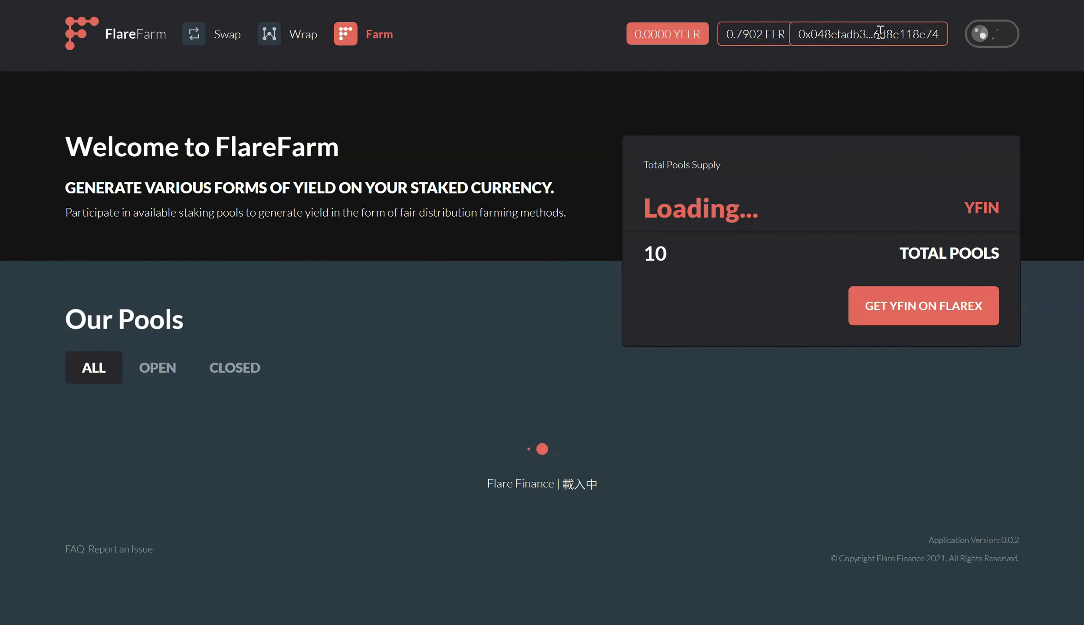
Review the XCEL pool's updated 30.9690 supply and 310% APY
scroll(702, 329, "down", 7)
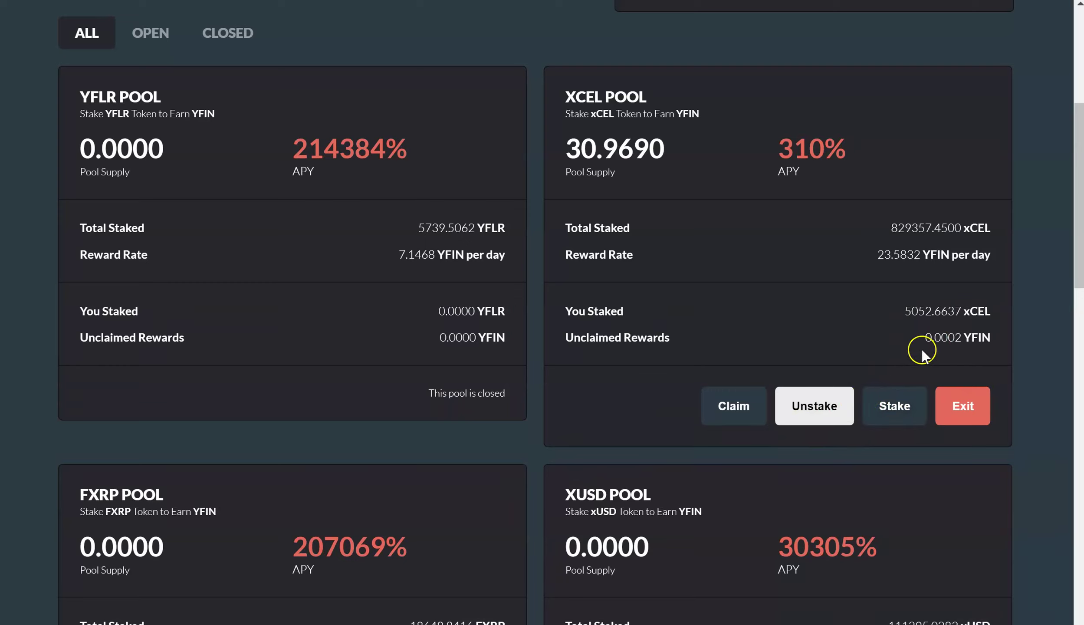
left_click(726, 410)
left_click_drag(571, 95, 697, 108)
scroll(751, 182, "up", 6)
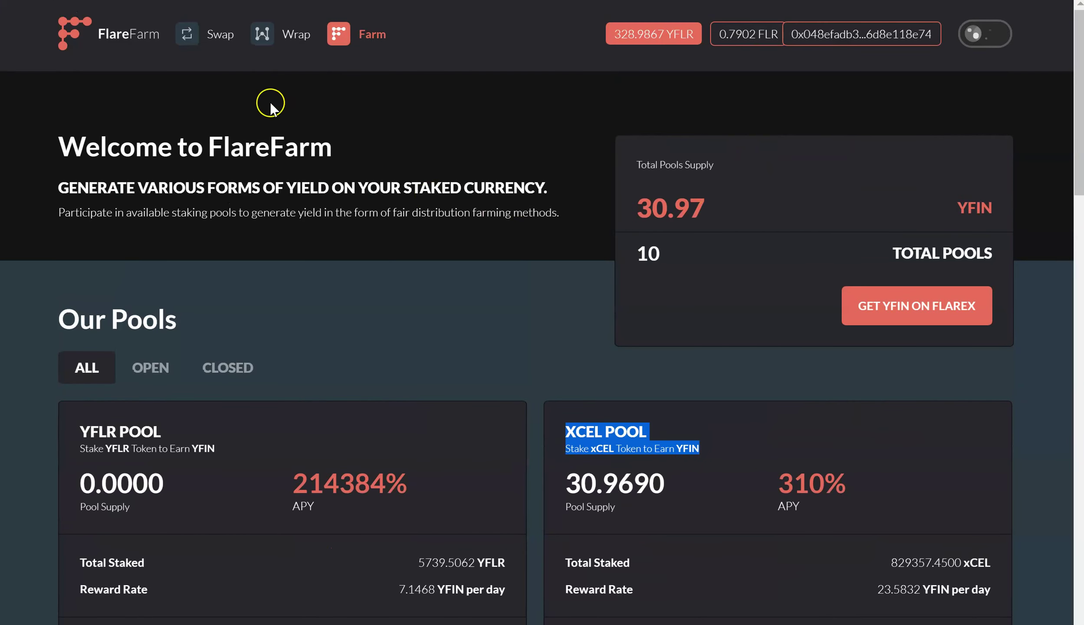
Open FlareX Swap with the wallet connected and try YFIN to xCEL as the pair
left_click(215, 44)
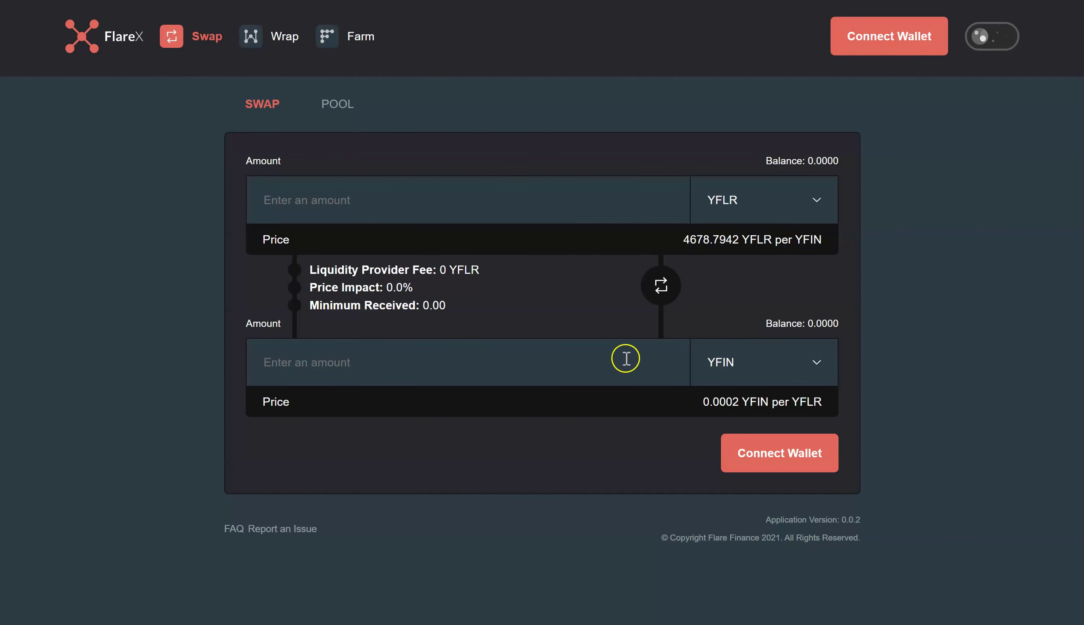
left_click(881, 43)
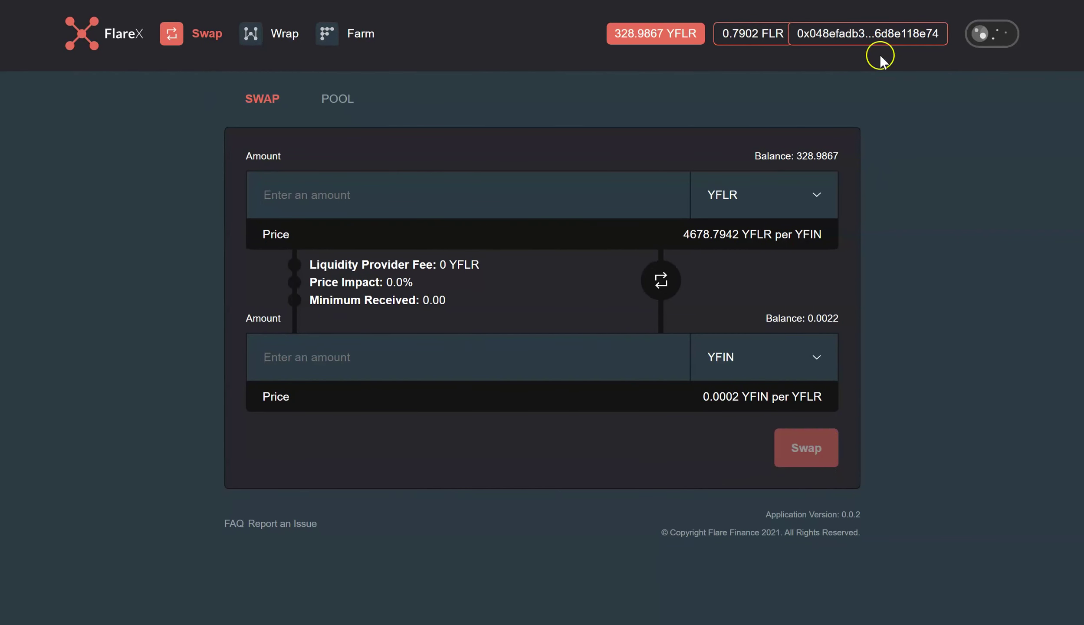
left_click(804, 193)
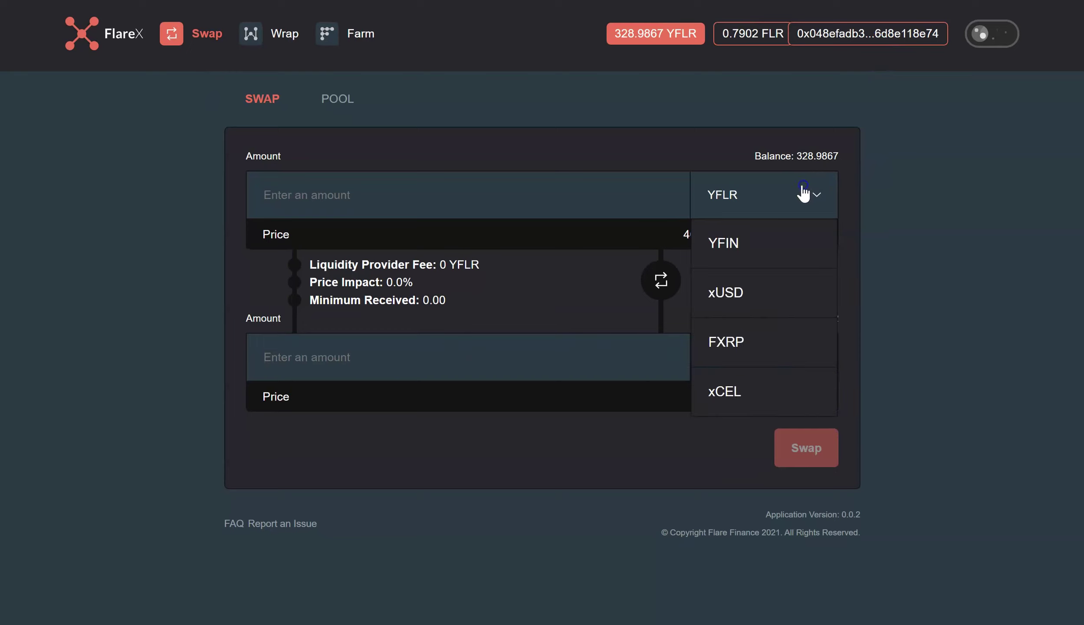
left_click(738, 388)
left_click(734, 215)
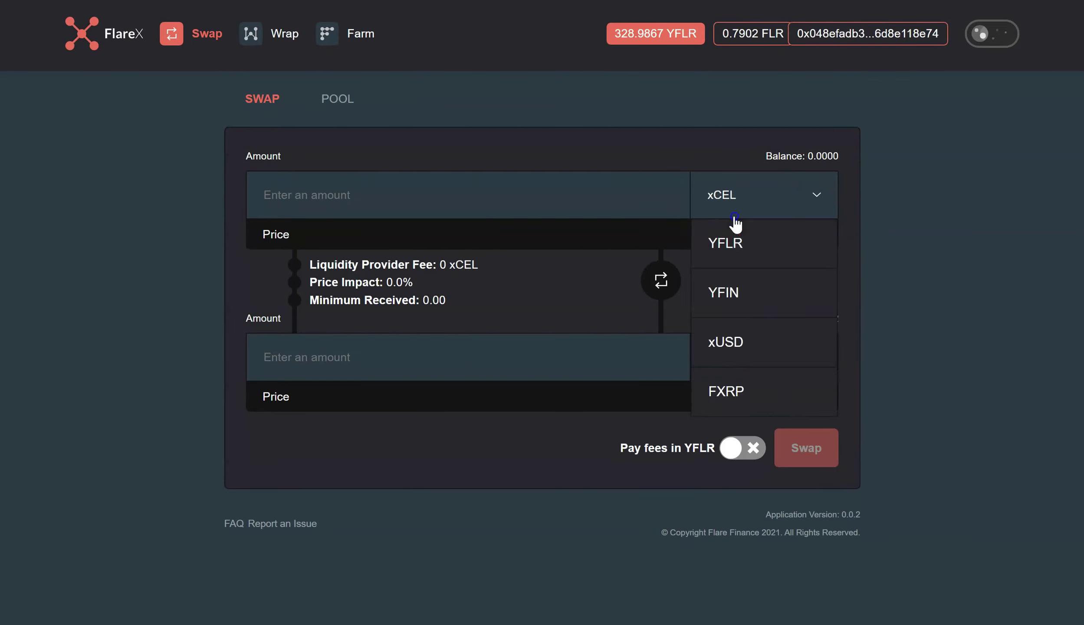
left_click(739, 300)
left_click(734, 361)
left_click(741, 553)
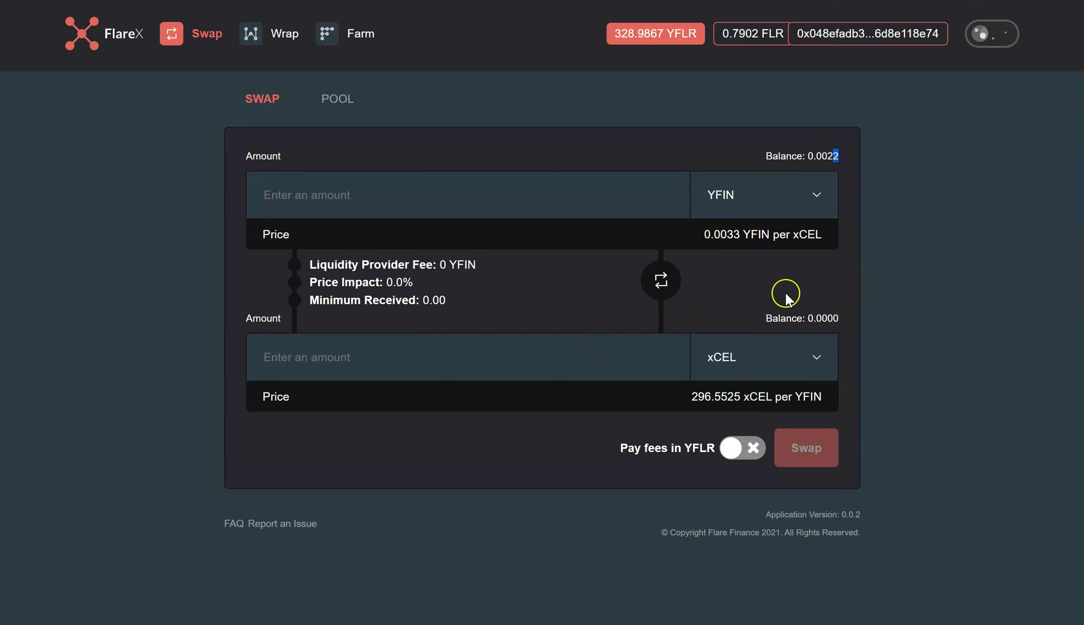
Inspect the swap amount fields and the receiving side's balance
left_click_drag(721, 353, 714, 362)
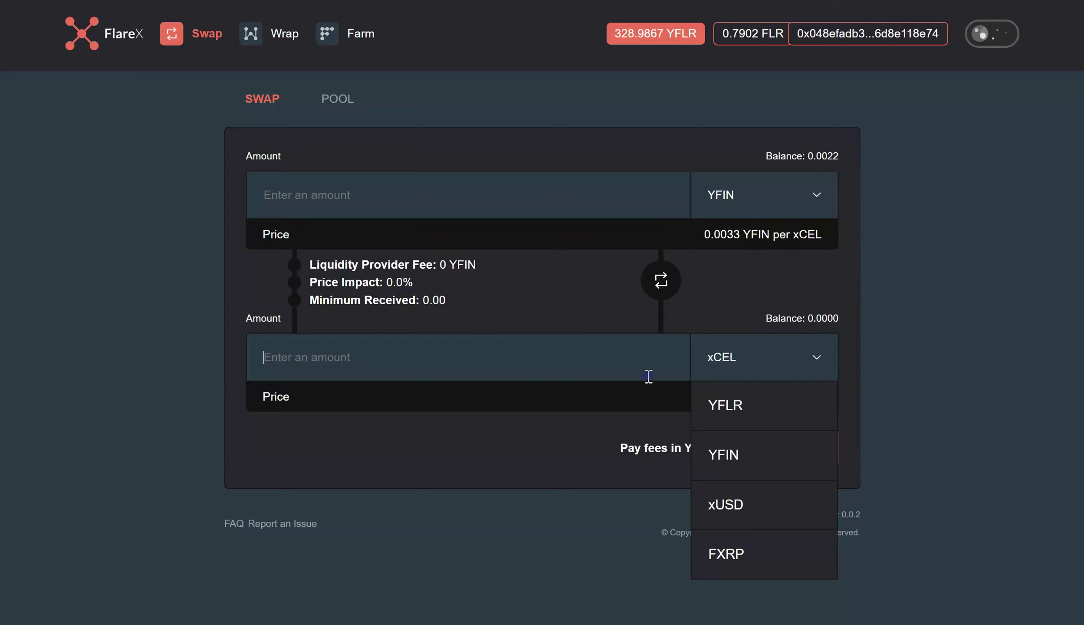
left_click(647, 341)
left_click(308, 201)
left_click(810, 358)
left_click_drag(798, 300, 850, 334)
left_click(762, 227)
Set the swap pair to YFLR from and YFIN to receive
left_click(768, 199)
left_click(768, 205)
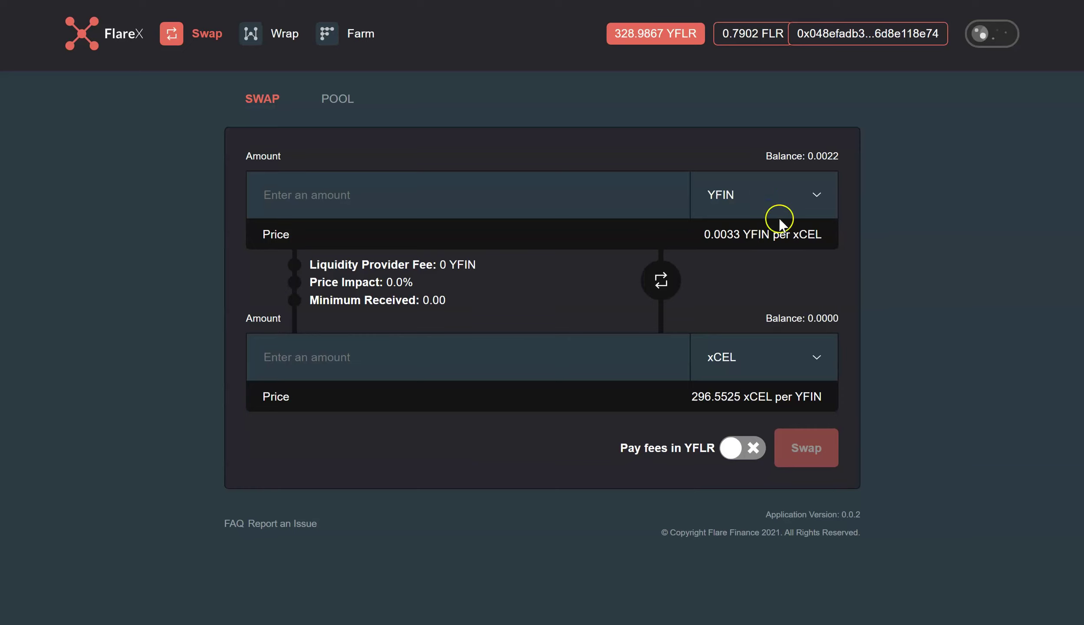
left_click(779, 217)
mouse_move(660, 26)
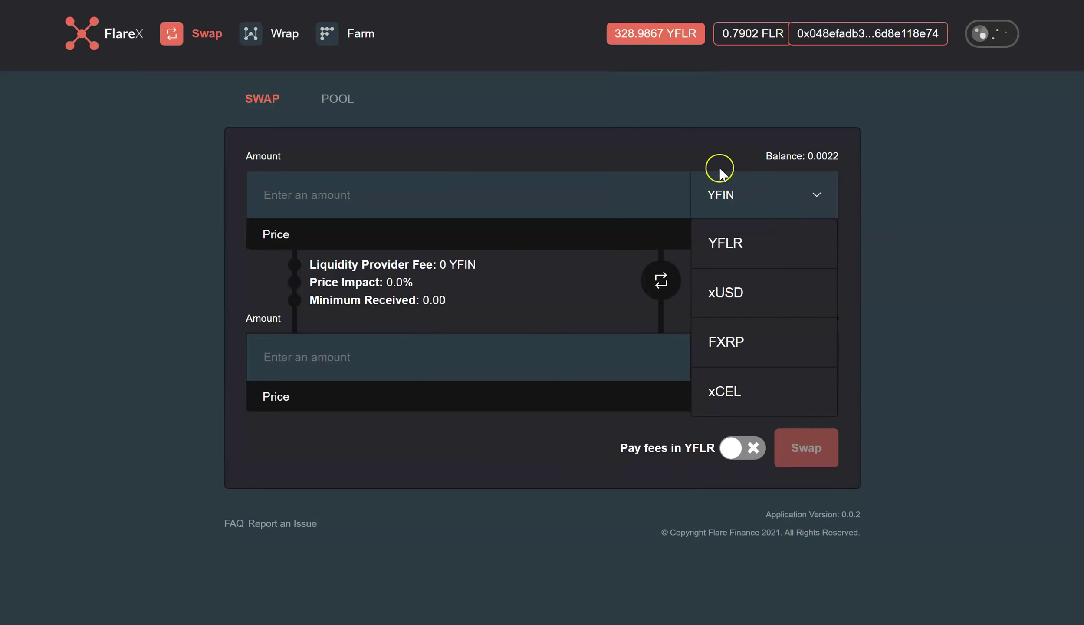
left_click(749, 246)
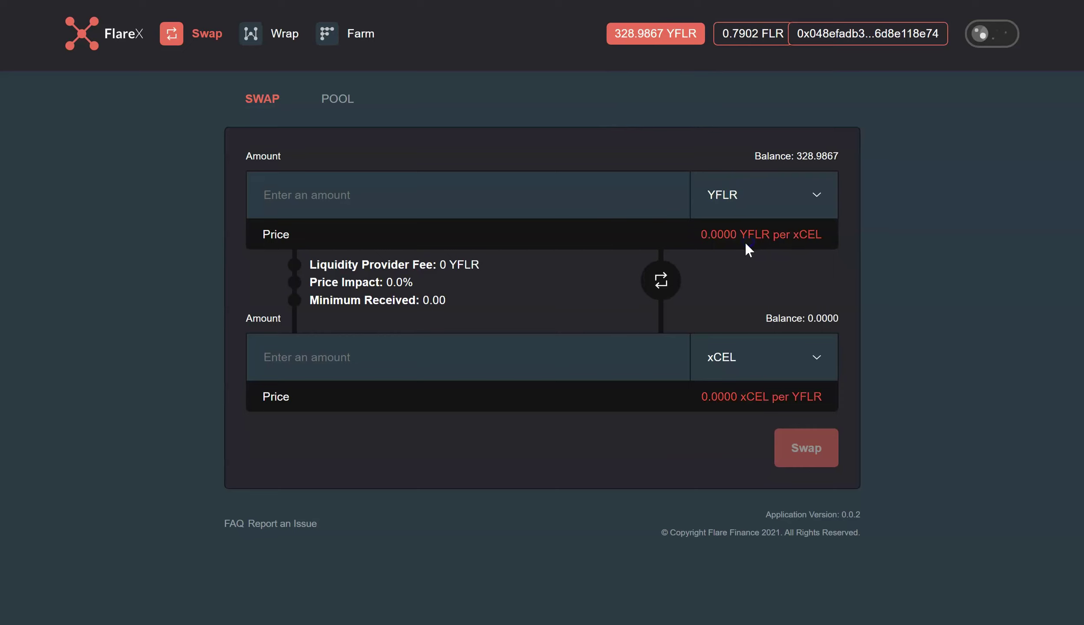
left_click(744, 369)
left_click(741, 453)
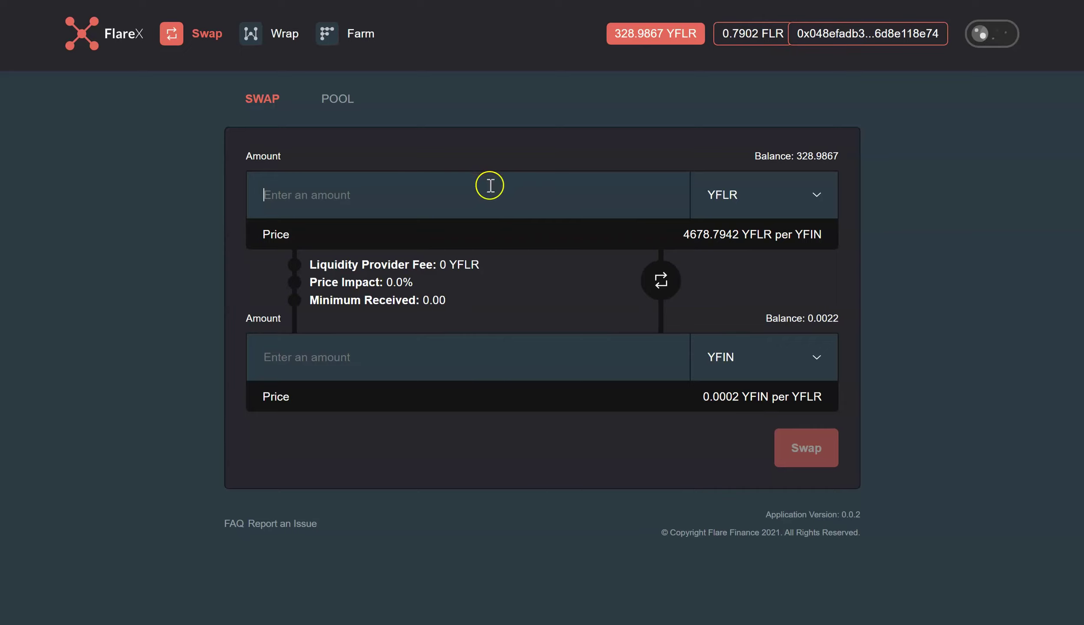
Swap 300 YFLR for YFIN at 0 gas price, then dismiss the success message
type("300")
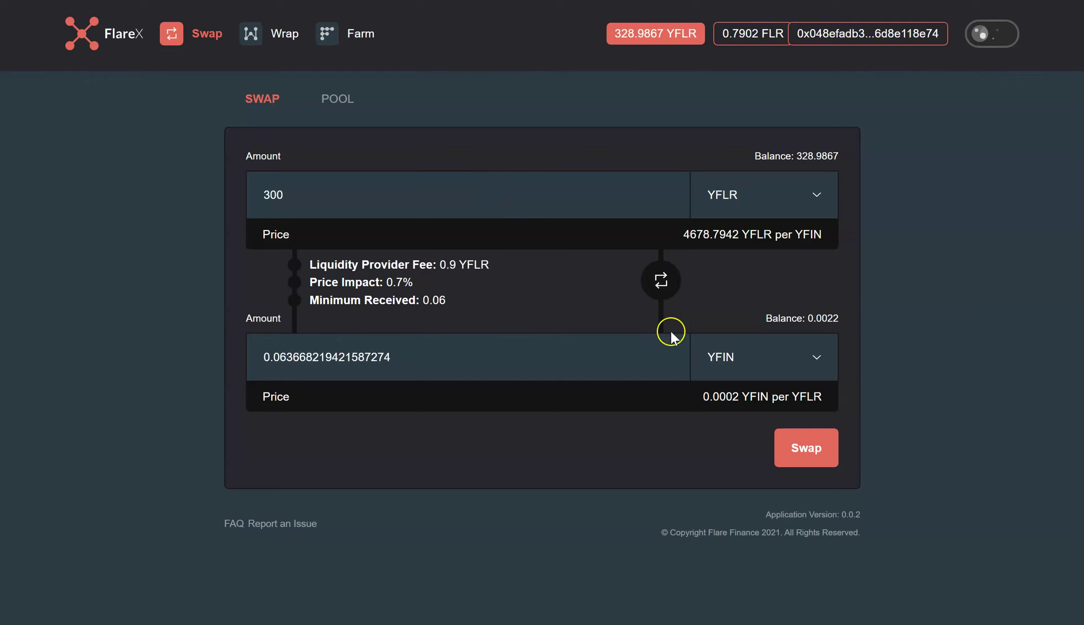
left_click(806, 449)
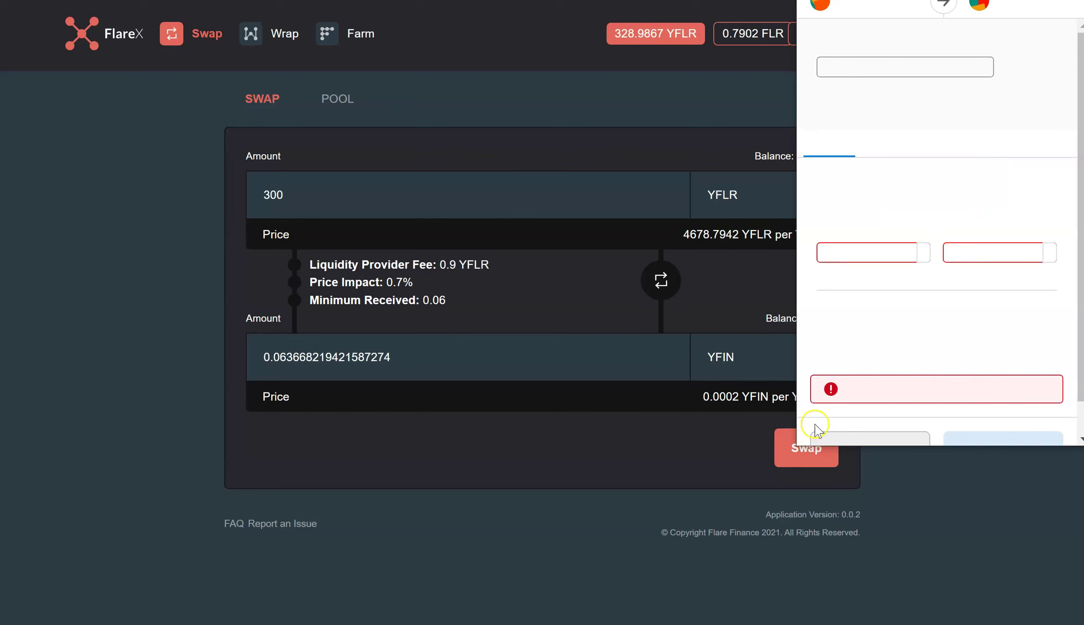
left_click(876, 324)
left_click(922, 260)
left_click(991, 417)
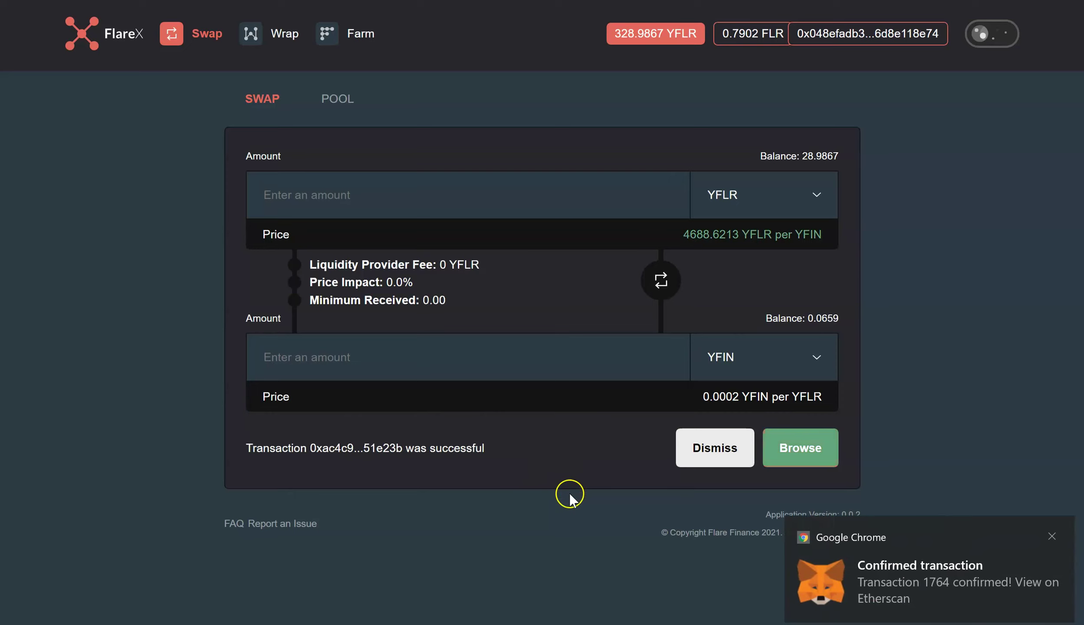
left_click(1052, 537)
left_click(721, 464)
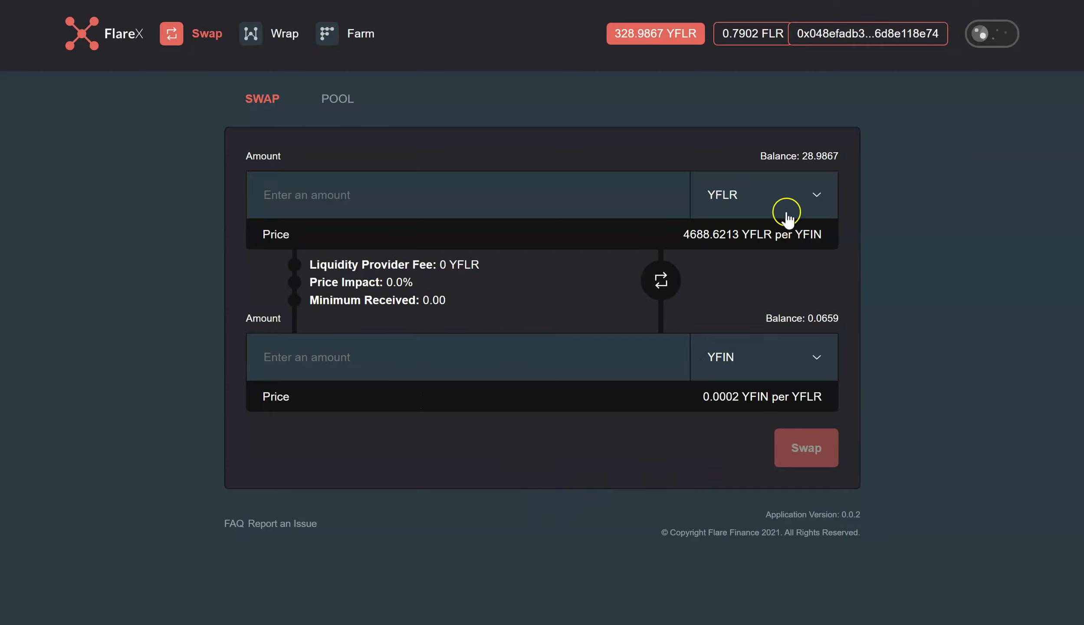
Flip to sell YFIN for xCEL and enter the 0.0659 YFIN balance to get a quote
left_click(659, 298)
left_click(786, 369)
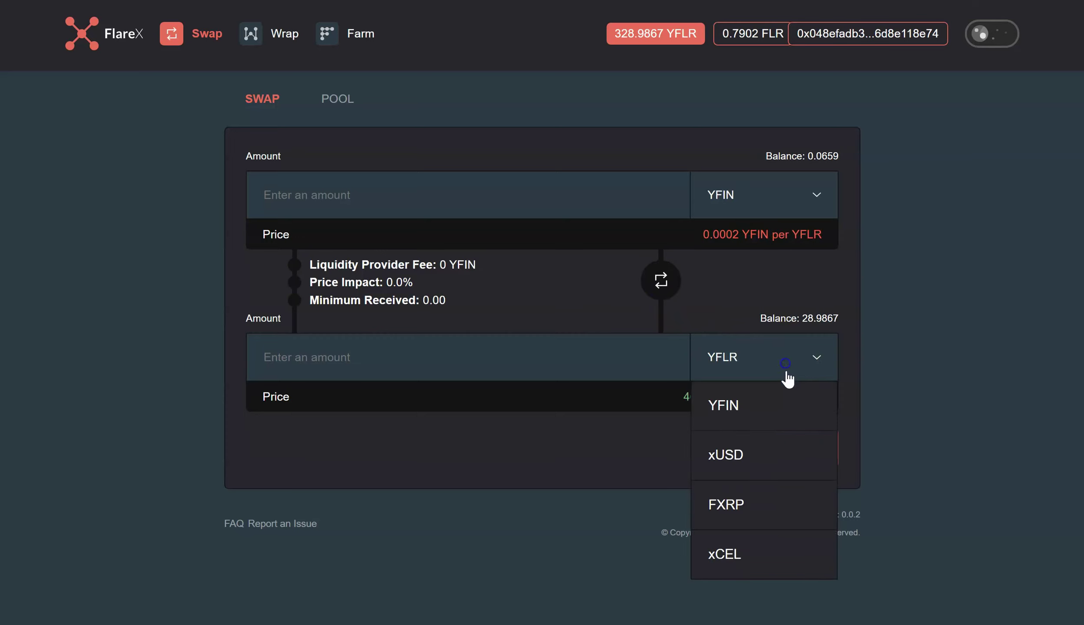
left_click(747, 560)
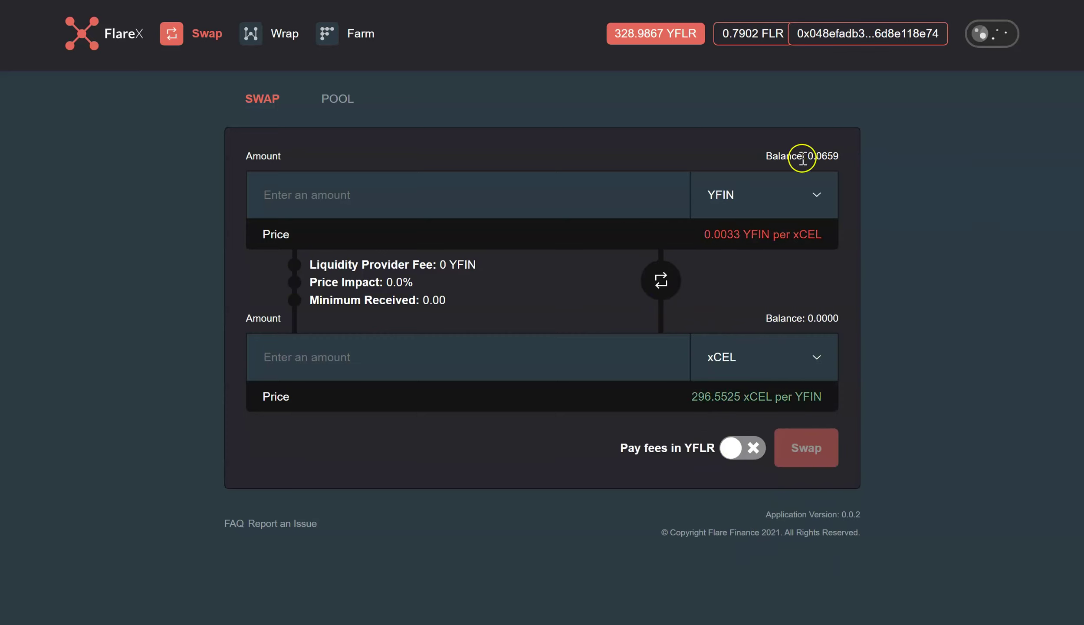
left_click_drag(803, 157, 875, 161)
right_click(837, 155)
left_click(849, 165)
right_click(629, 196)
left_click(665, 322)
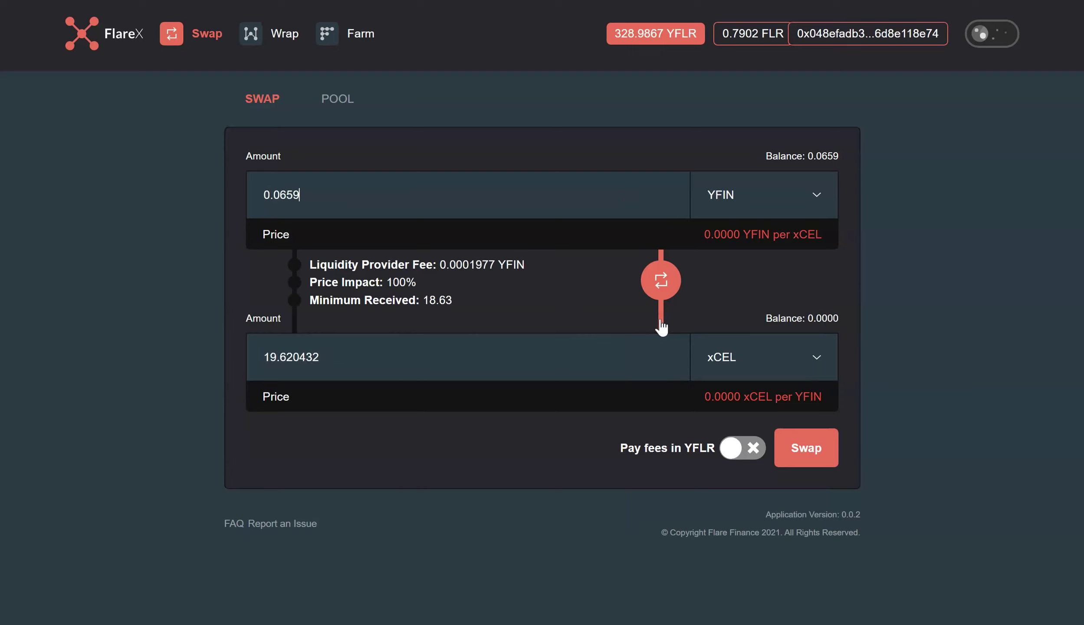
left_click(491, 352)
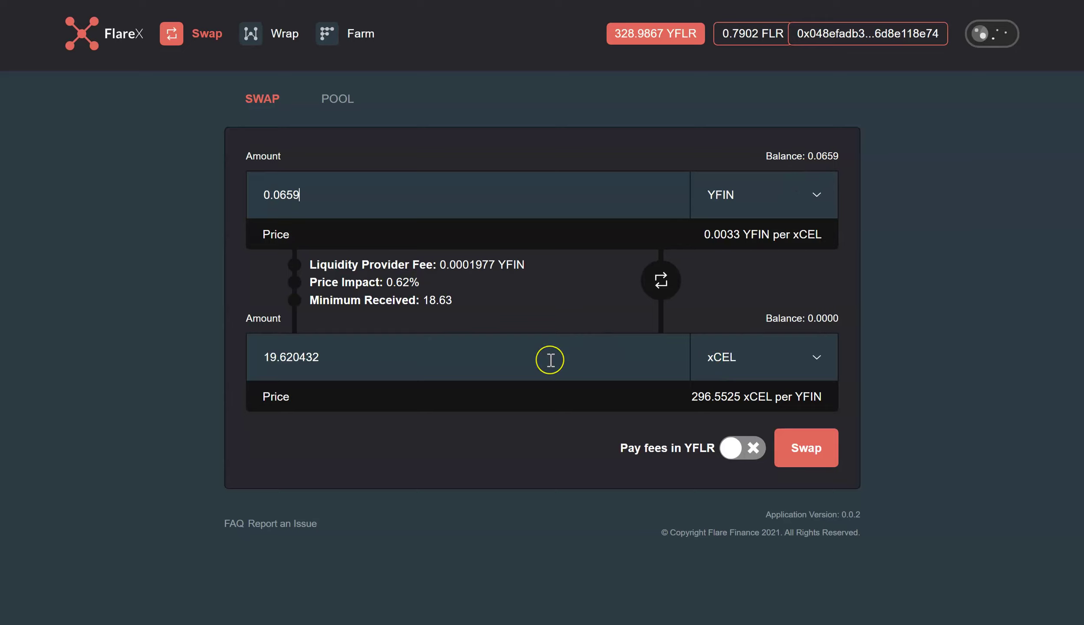
Quote 0.0659 YFIN against xUSD and copy the 242.005099 xUSD result
left_click(723, 367)
left_click(733, 502)
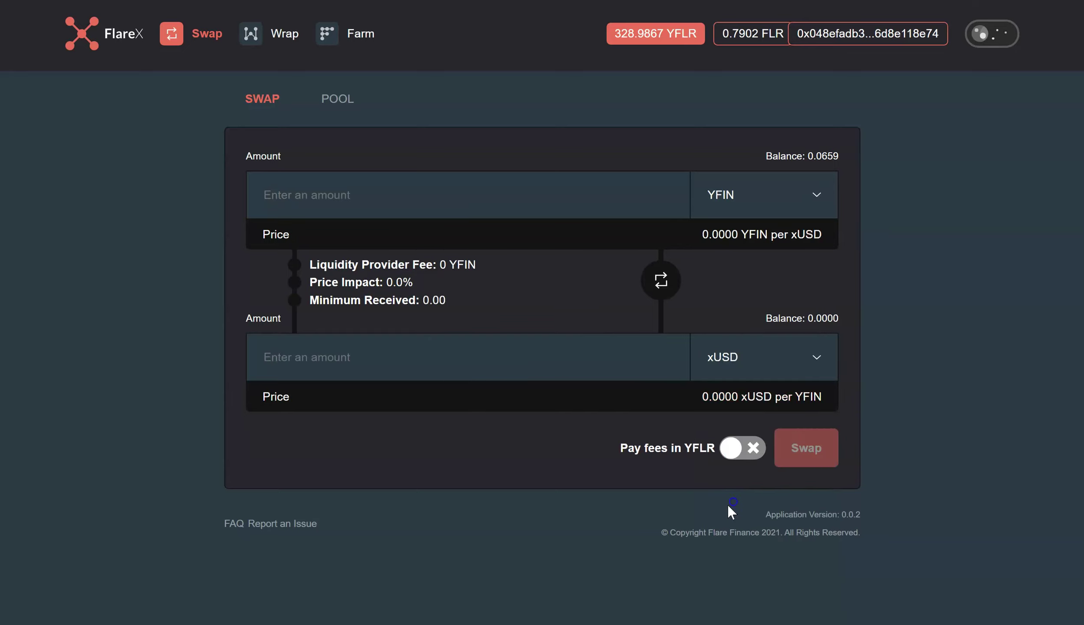
right_click(468, 188)
left_click(523, 315)
left_click(354, 353)
left_click_drag(354, 352, 237, 354)
right_click(280, 359)
left_click(351, 68)
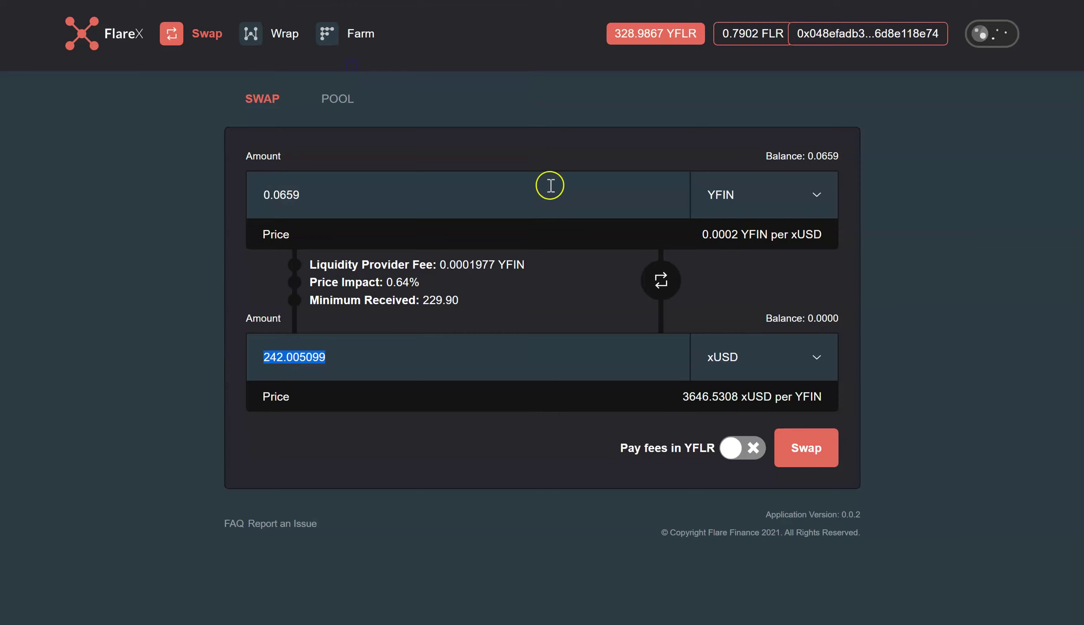
Quote 242.005099 xUSD for xCEL, then flip back to clear the amounts
left_click(661, 280)
left_click(710, 346)
left_click(719, 543)
left_click(500, 196)
right_click(492, 187)
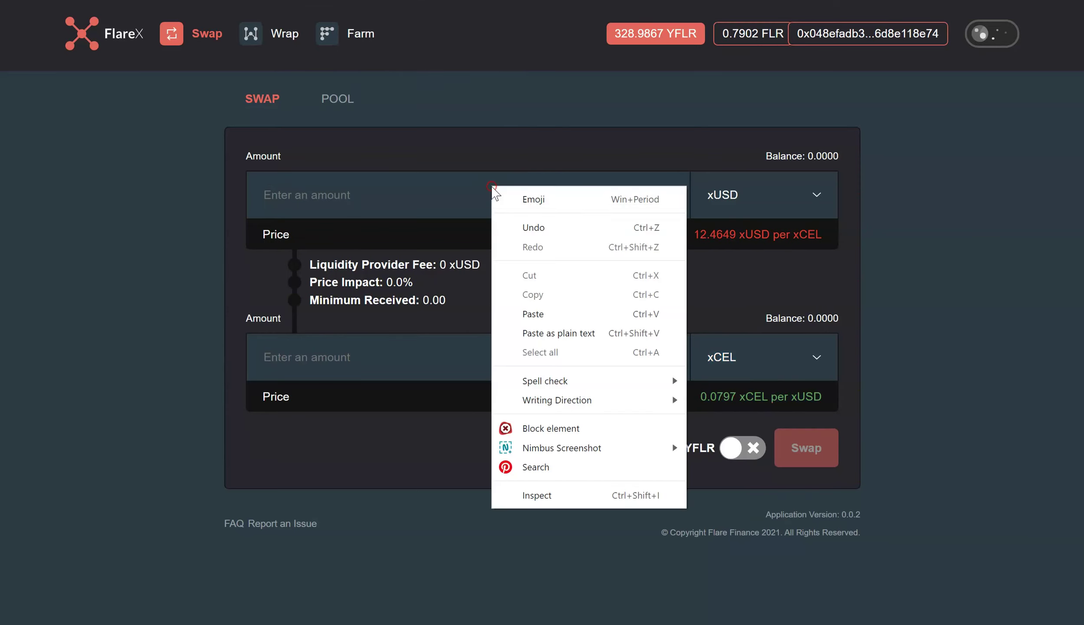
left_click(534, 315)
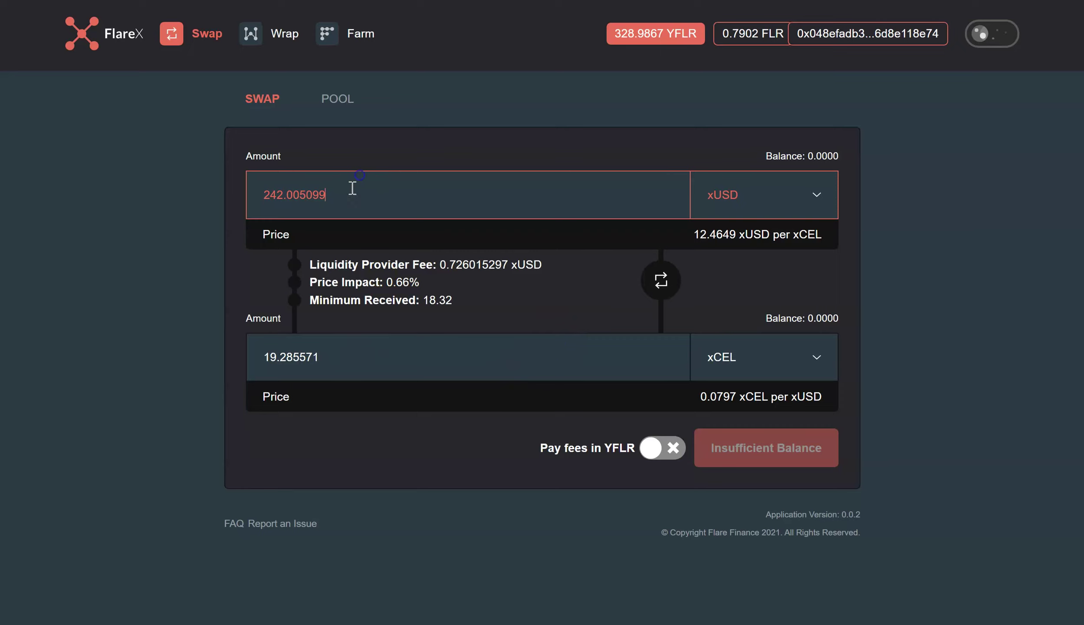
left_click(659, 282)
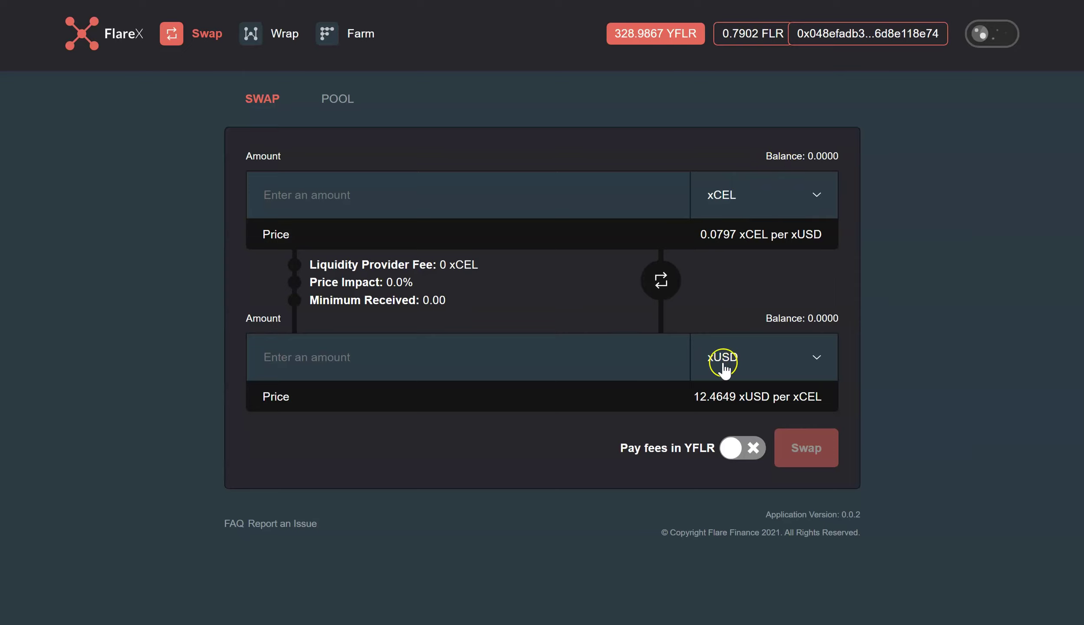
Swap the full 0.0659 YFIN balance for xCEL and confirm in the wallet
left_click(663, 283)
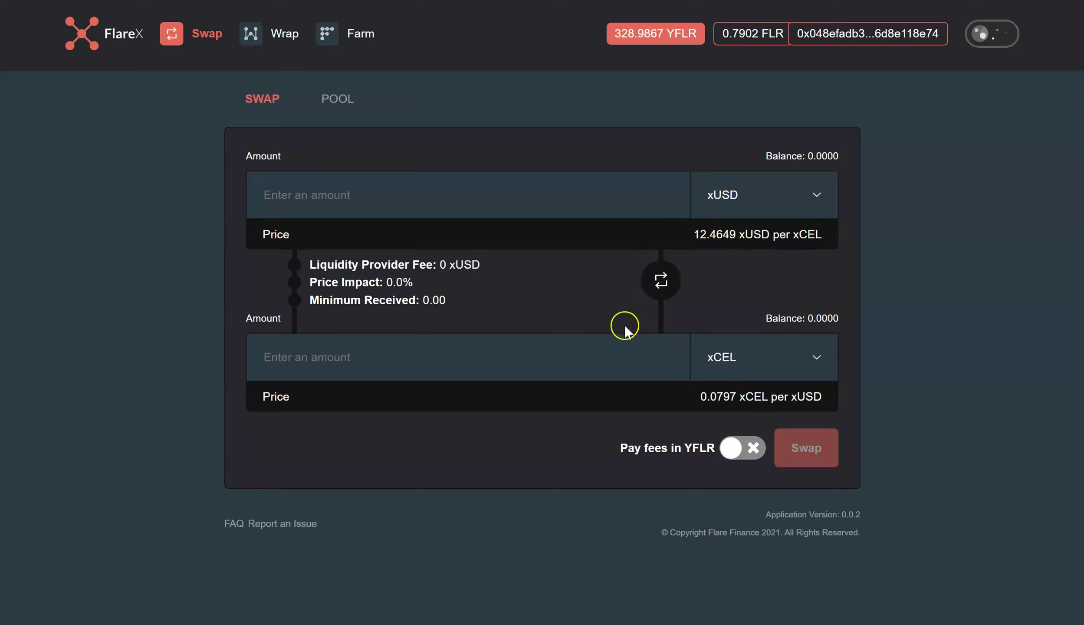
left_click(738, 212)
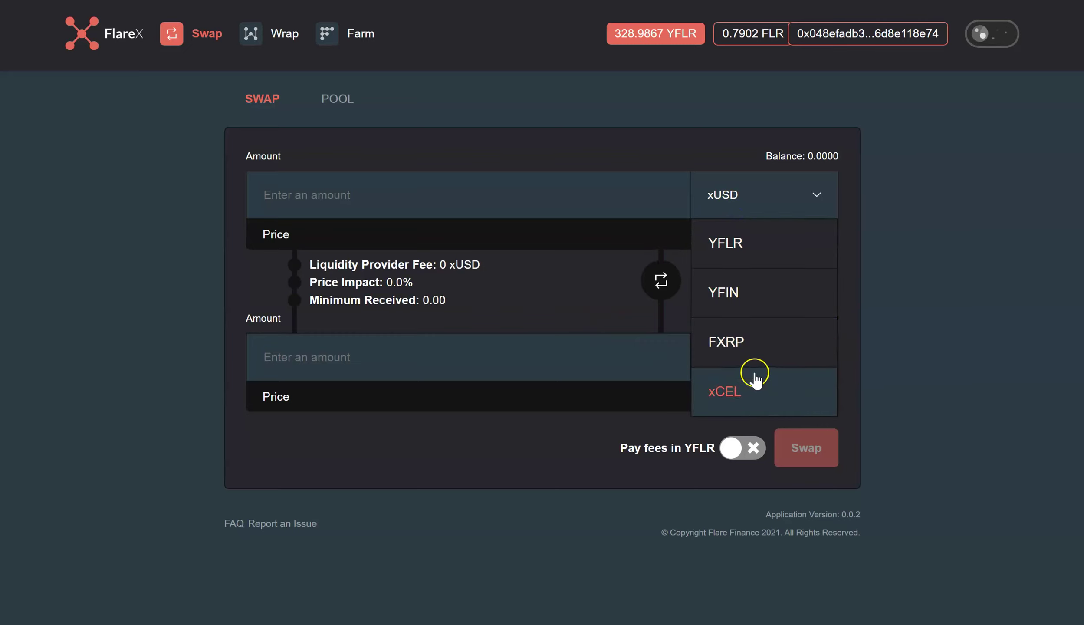
left_click(746, 305)
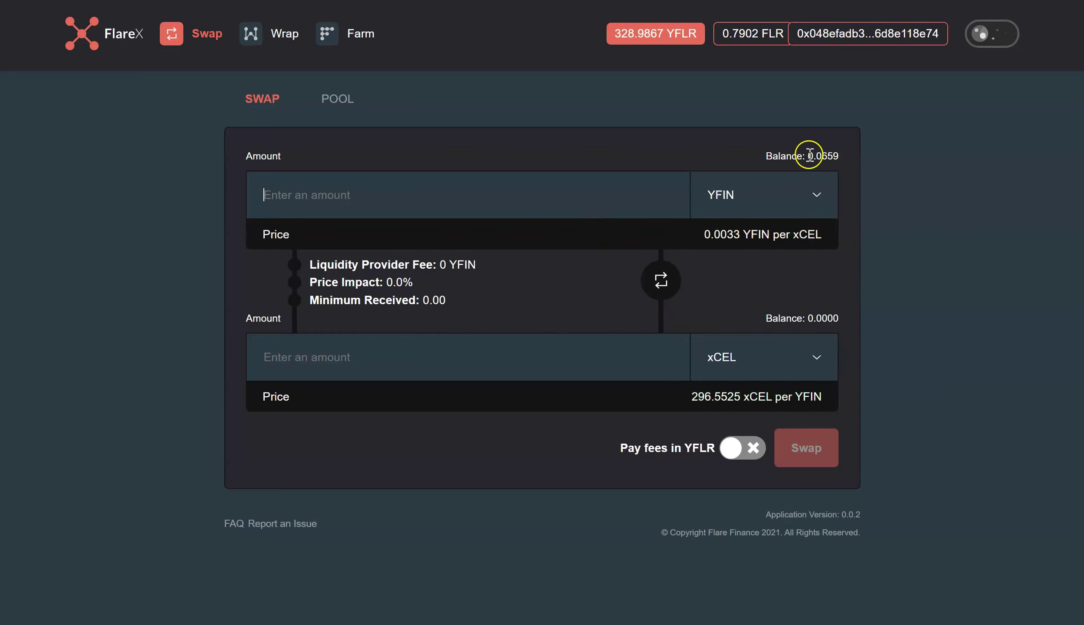
right_click(841, 163)
left_click(870, 167)
left_click(613, 194)
right_click(613, 193)
left_click(655, 315)
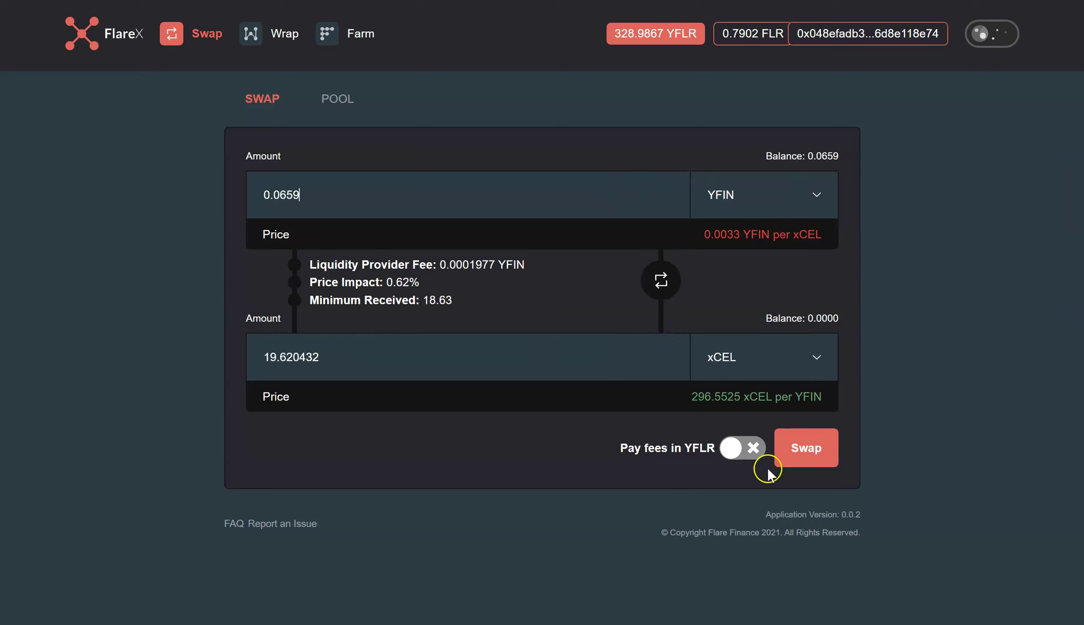
left_click(794, 453)
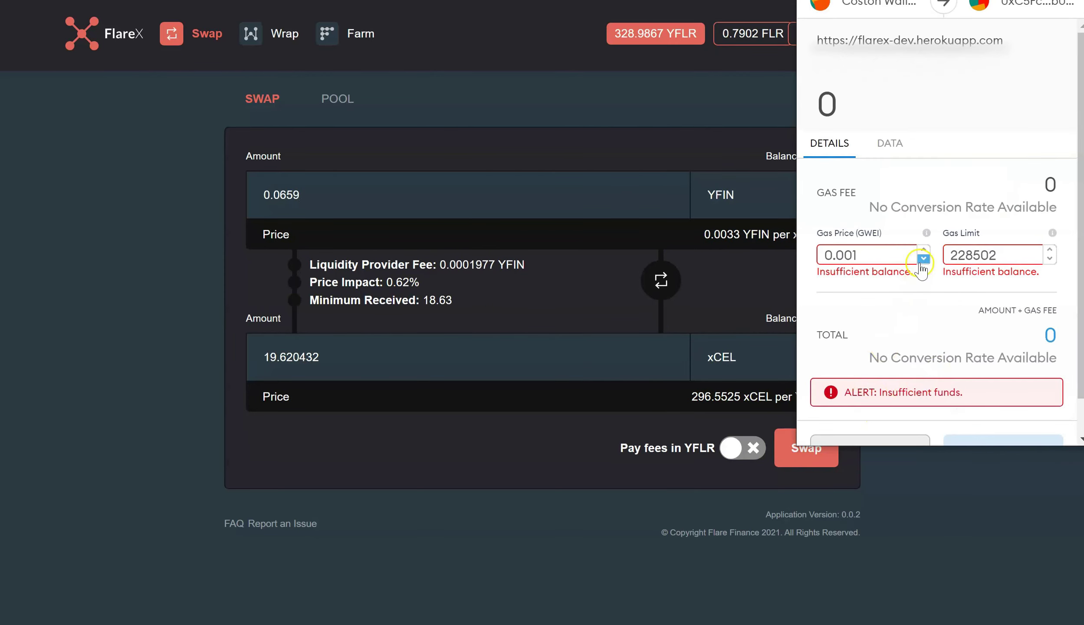
scroll(934, 347, "down", 5)
left_click(982, 417)
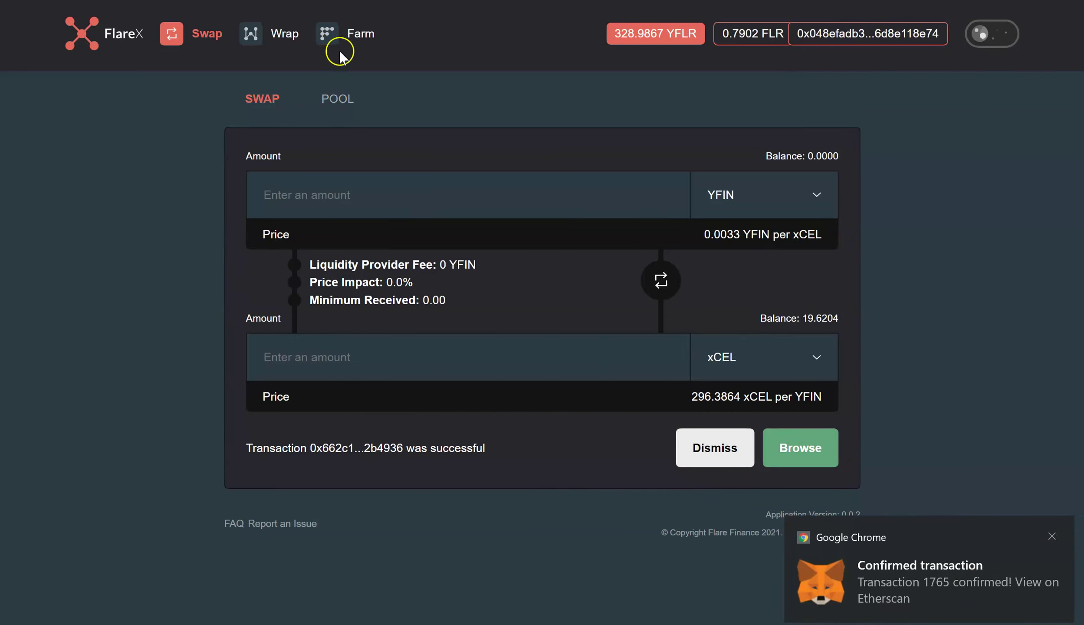
Stake the maximum xCEL in FlareFarm's XCEL pool at 0 gas price and dismiss the confirmation
left_click(356, 35)
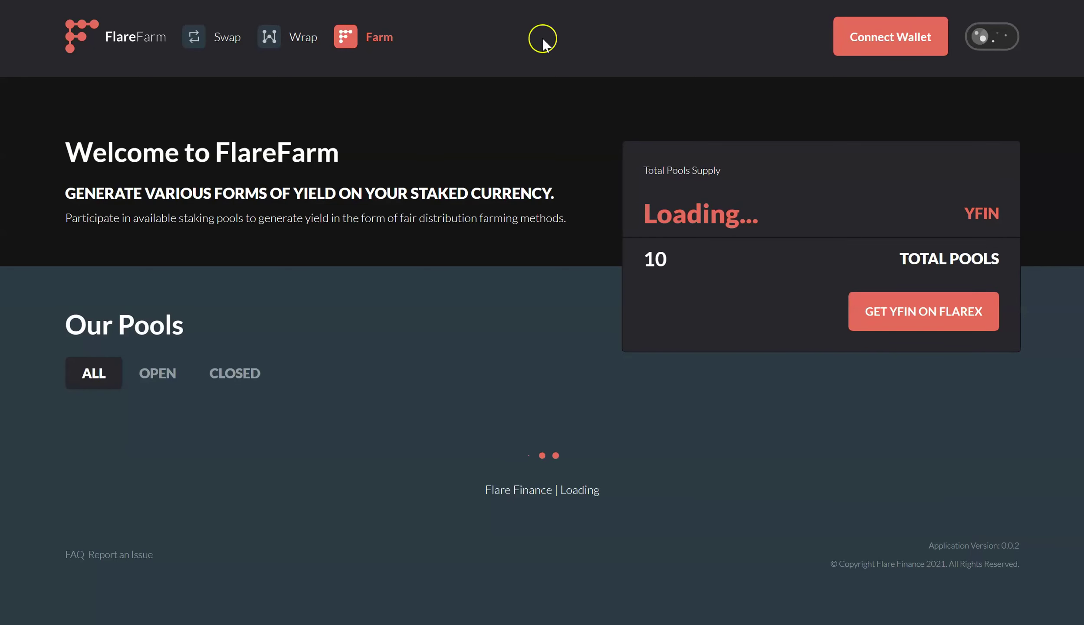
left_click(890, 40)
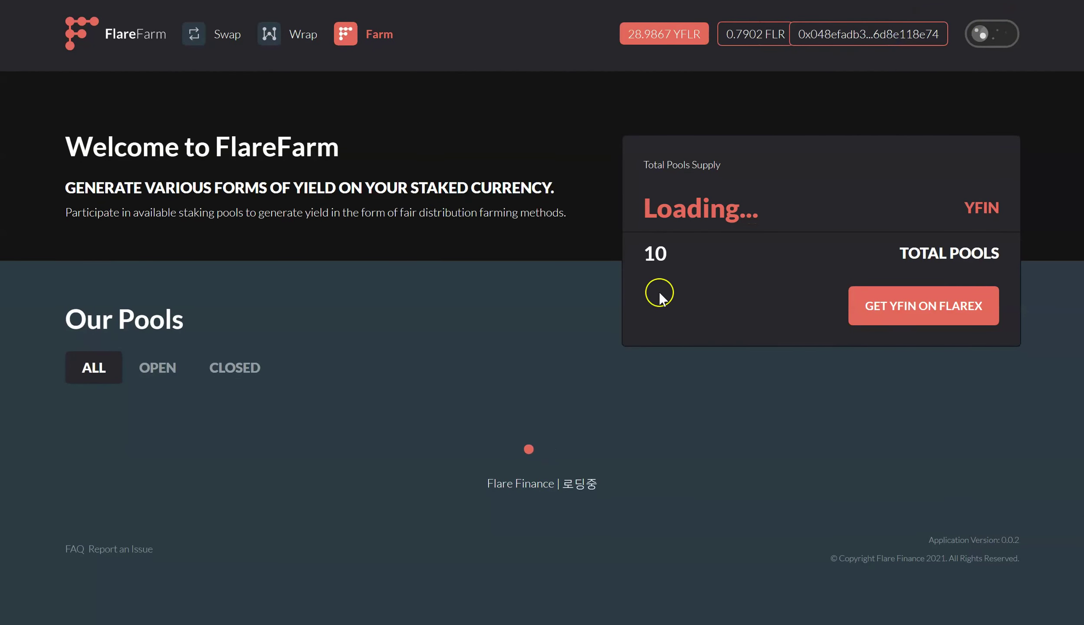
scroll(644, 293, "down", 10)
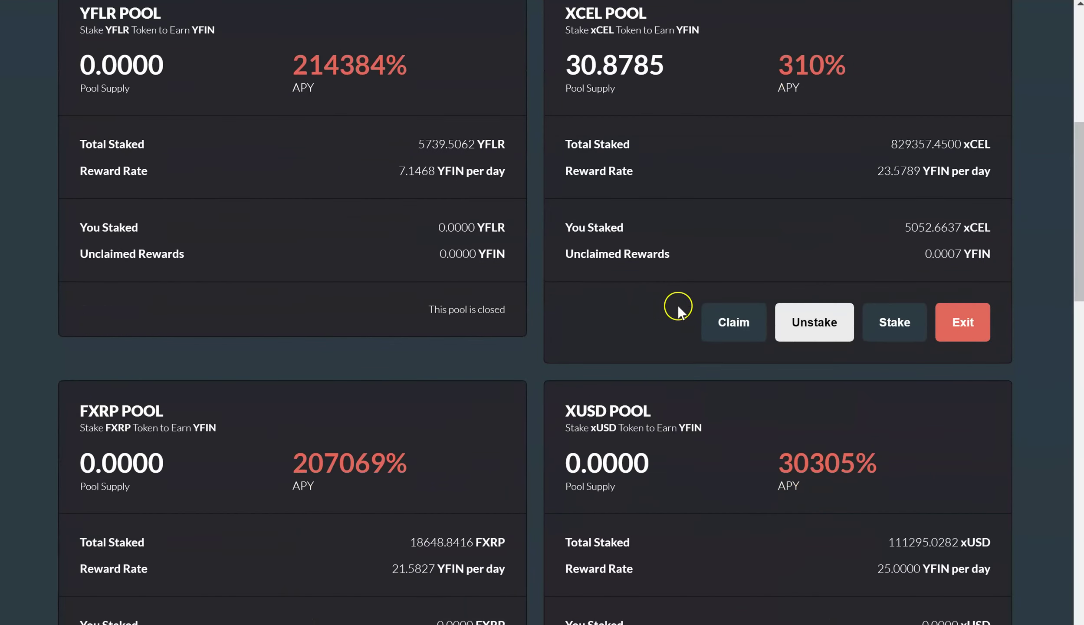
left_click(897, 332)
left_click(819, 325)
left_click(931, 323)
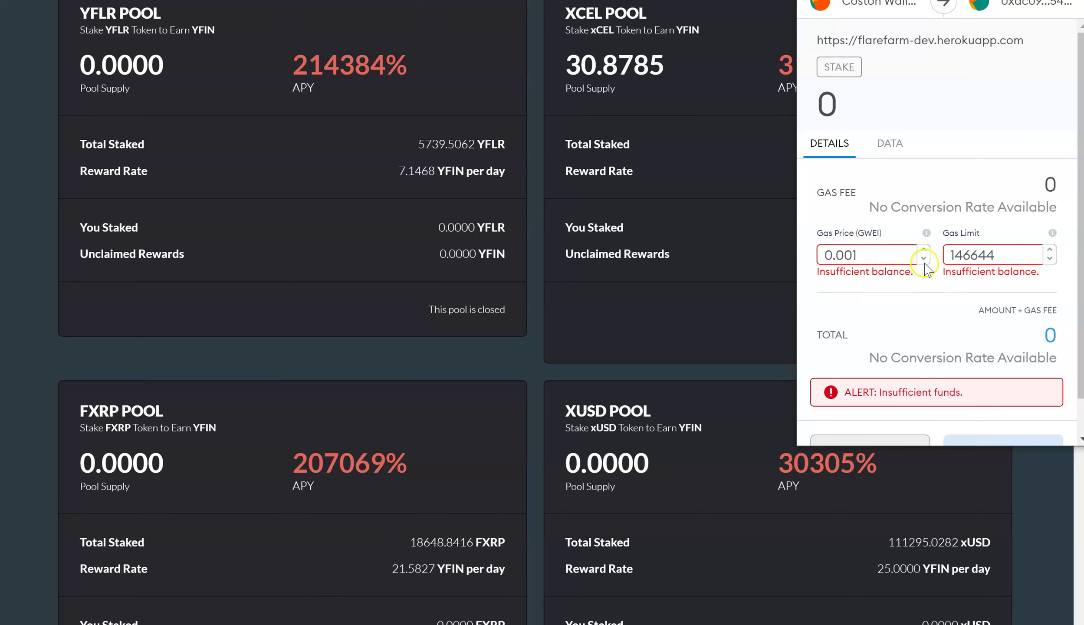
left_click(924, 258)
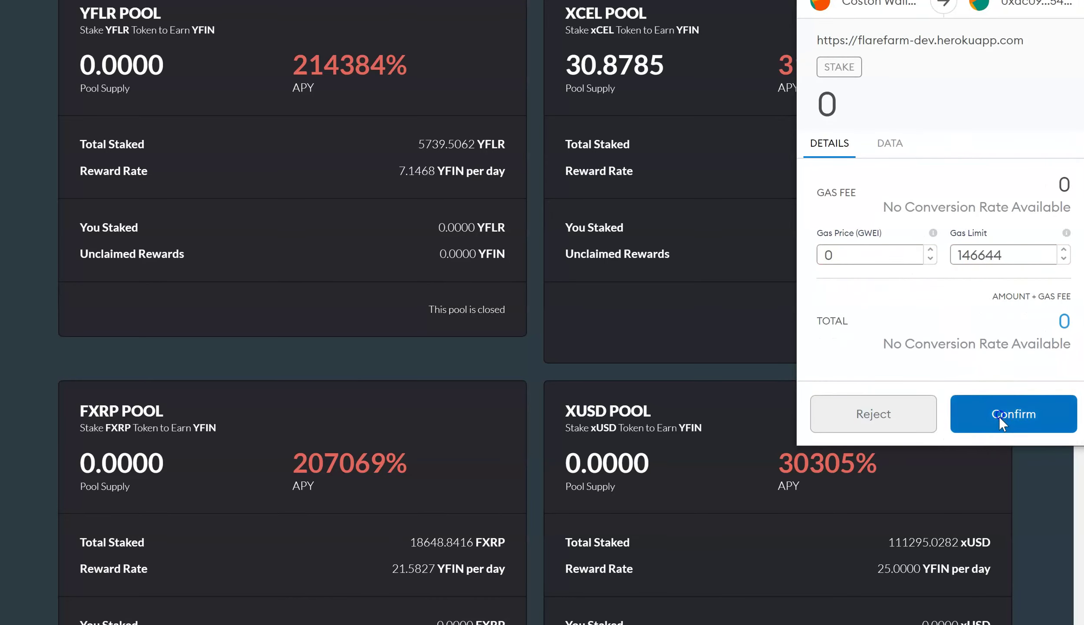
left_click(998, 419)
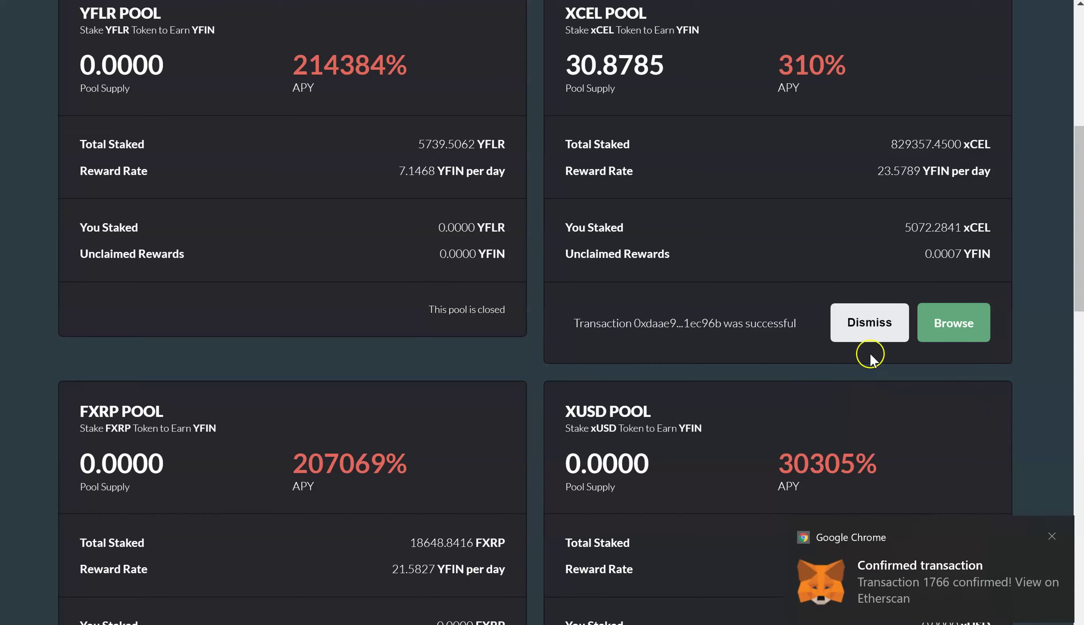
left_click(880, 330)
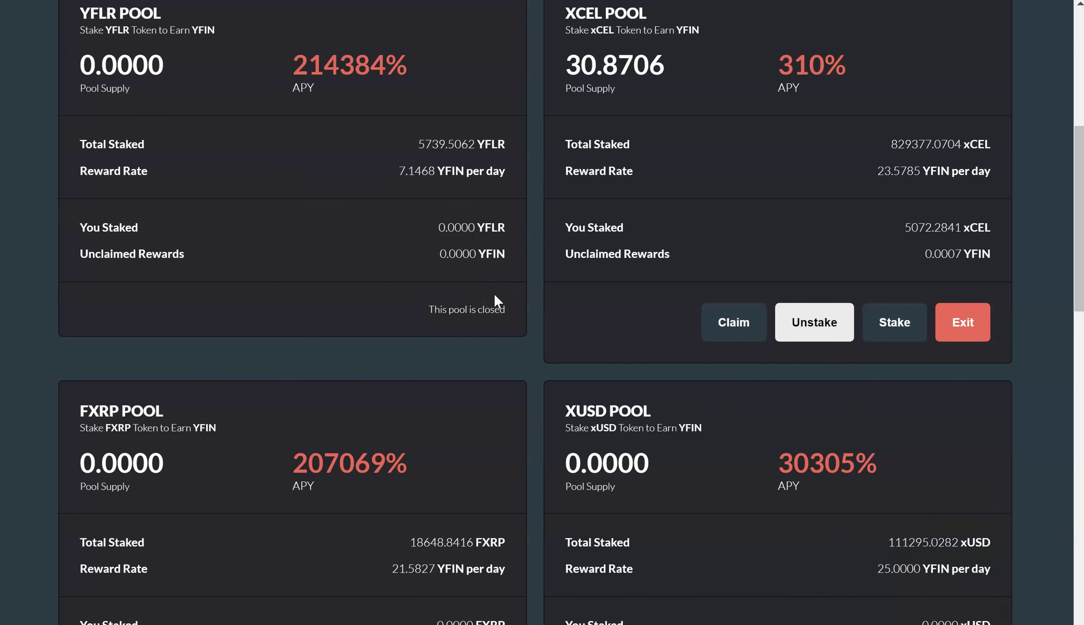
scroll(467, 305, "down", 5)
scroll(468, 305, "down", 5)
left_click_drag(332, 346, 402, 342)
left_click_drag(793, 333, 872, 333)
scroll(805, 295, "up", 5)
scroll(805, 295, "up", 7)
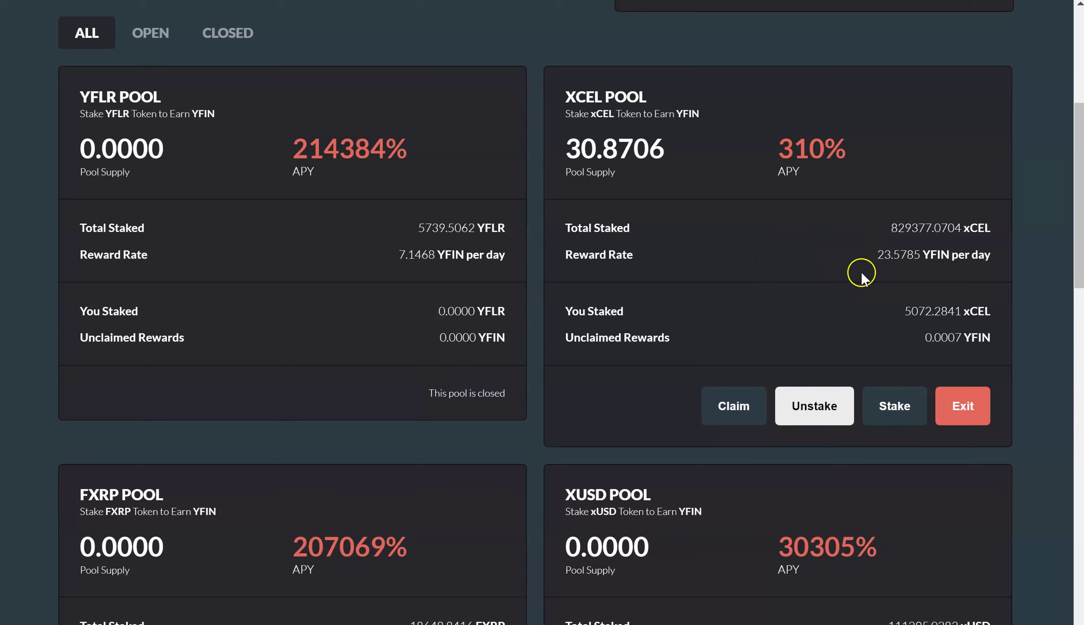
left_click_drag(908, 311, 975, 313)
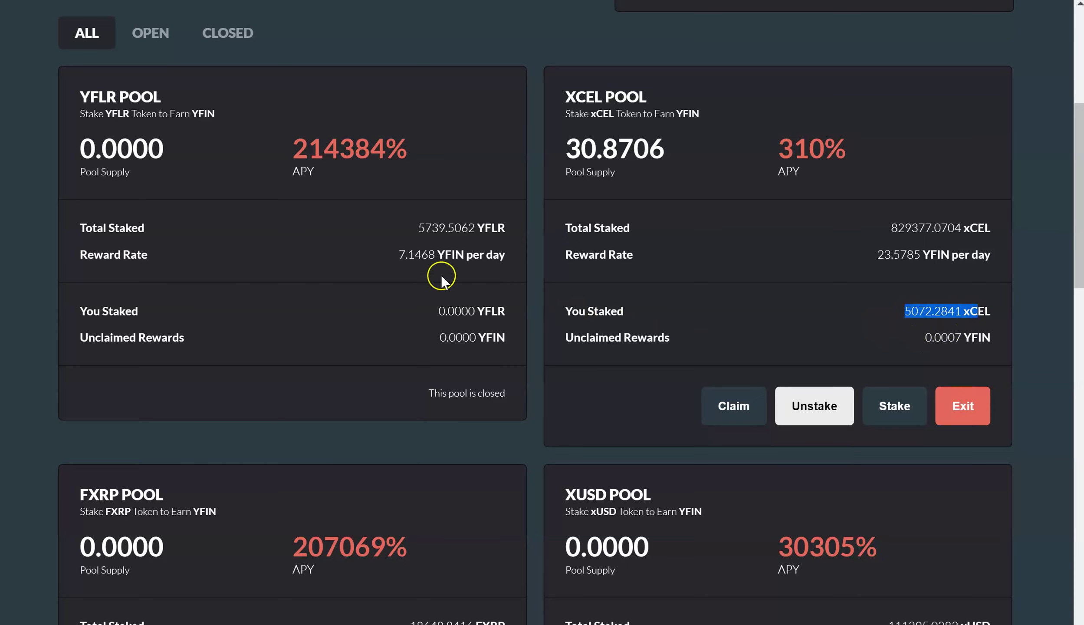
scroll(189, 516, "down", 4)
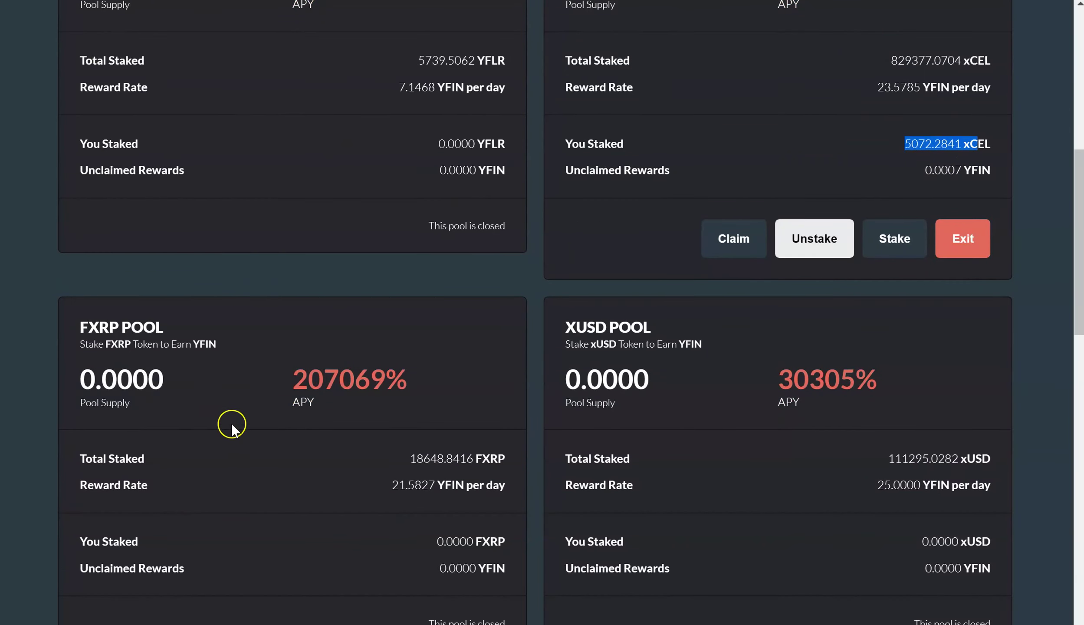
left_click_drag(237, 411, 355, 382)
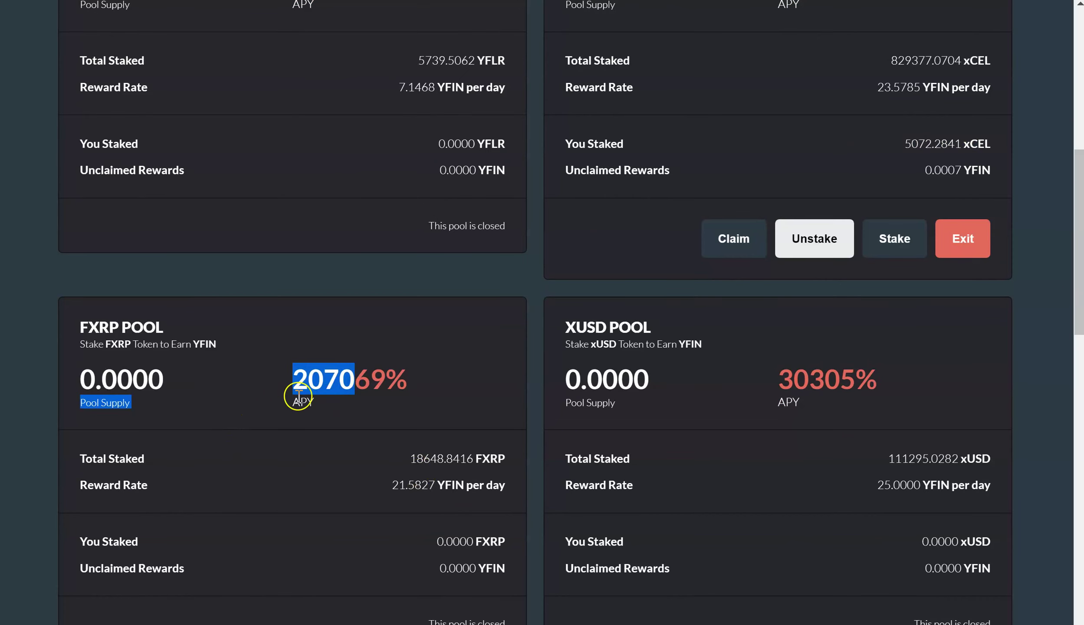
left_click_drag(422, 389, 325, 383)
scroll(448, 363, "up", 8)
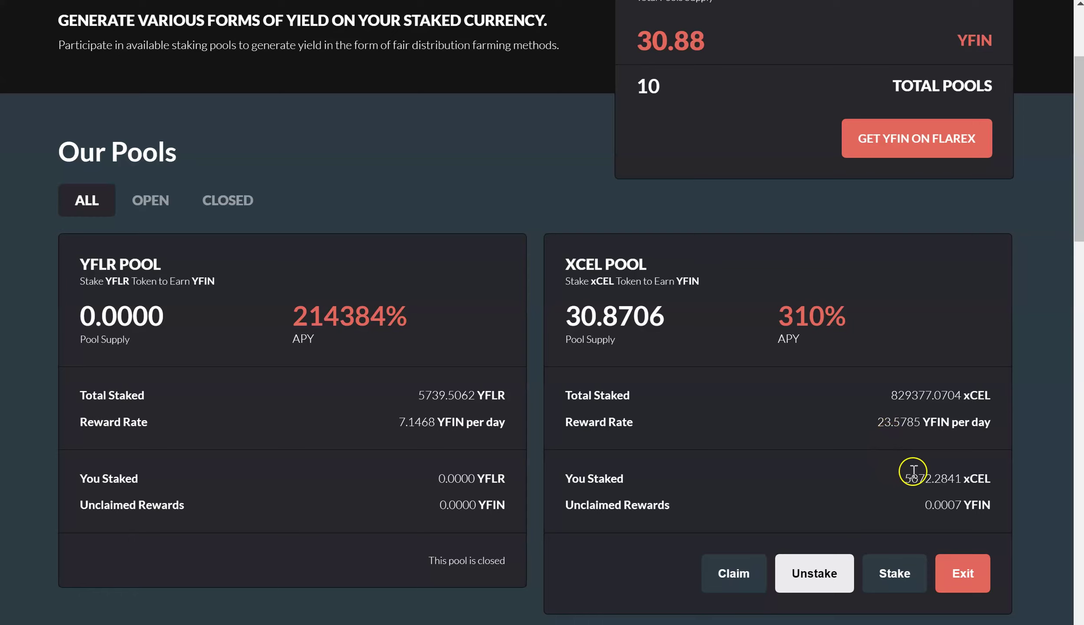
scroll(907, 475, "down", 3)
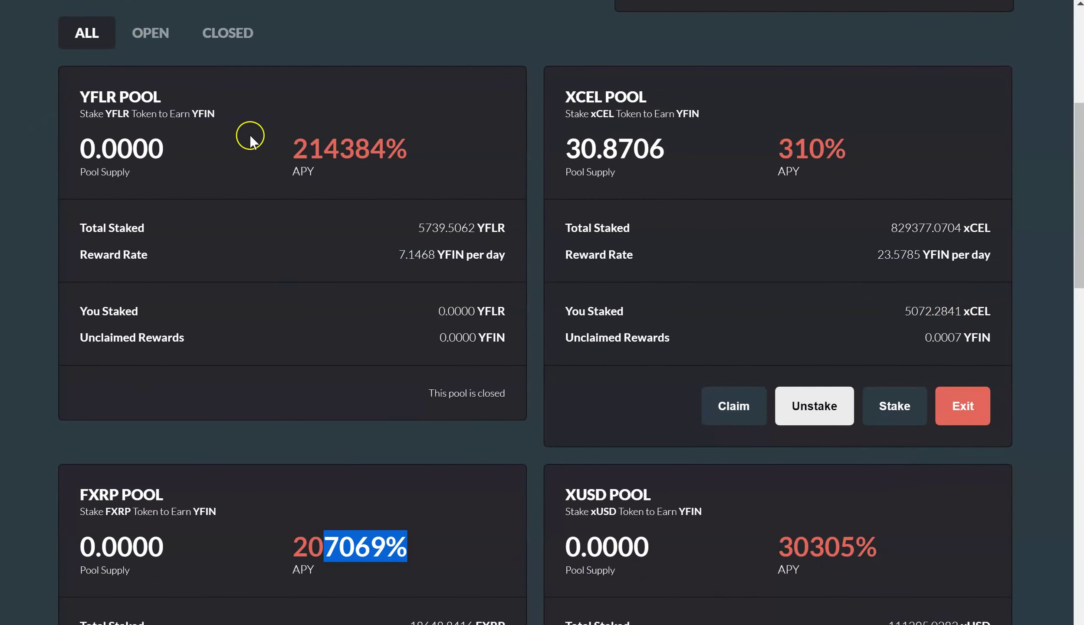
scroll(304, 243, "down", 5)
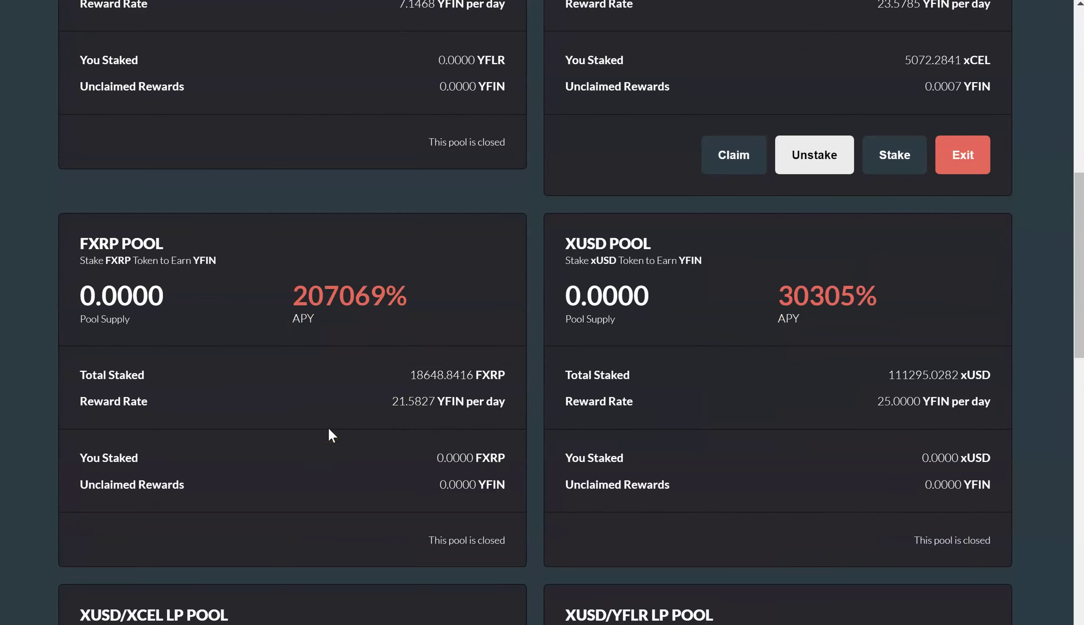
scroll(332, 439, "up", 1)
scroll(334, 443, "up", 1)
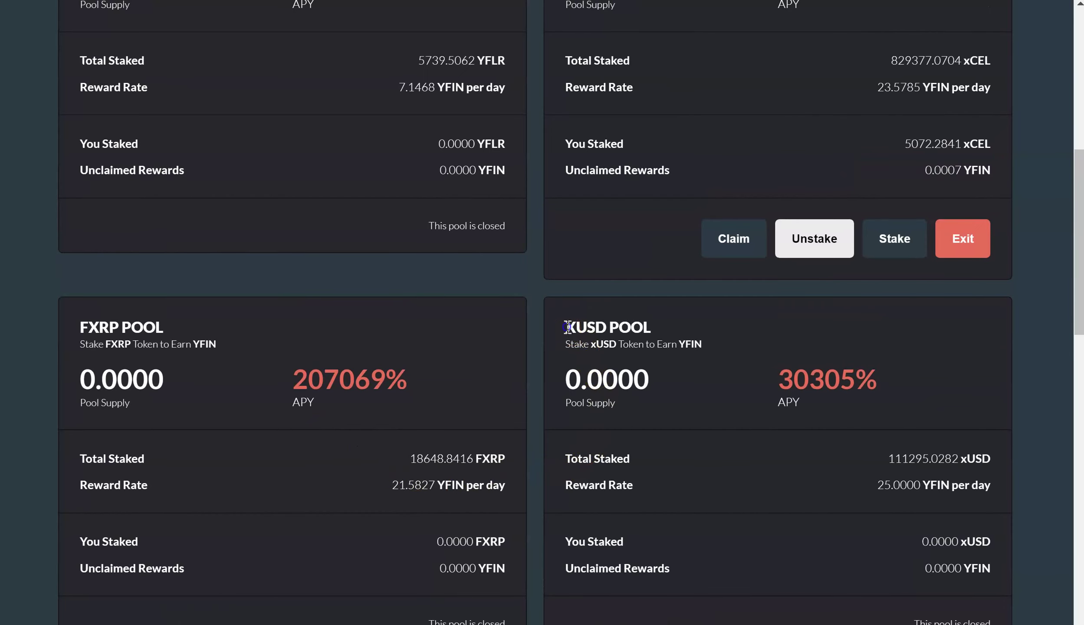
left_click_drag(564, 327, 662, 328)
scroll(662, 326, "up", 4)
Connect the wallet on FlareX and switch to the Pool tab
scroll(619, 304, "up", 4)
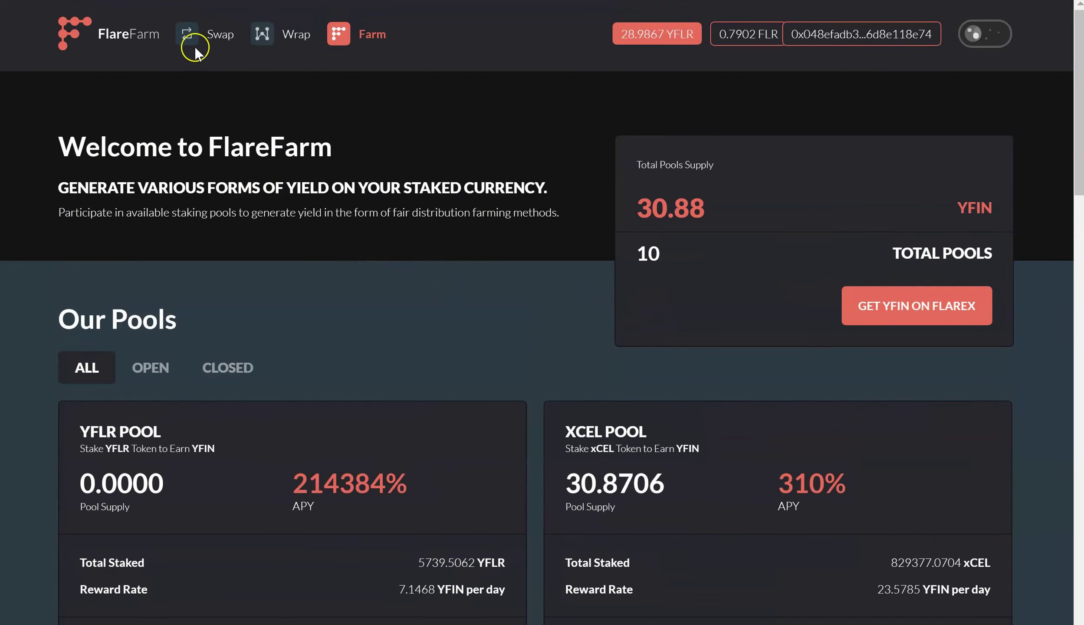
scroll(230, 279, "down", 14)
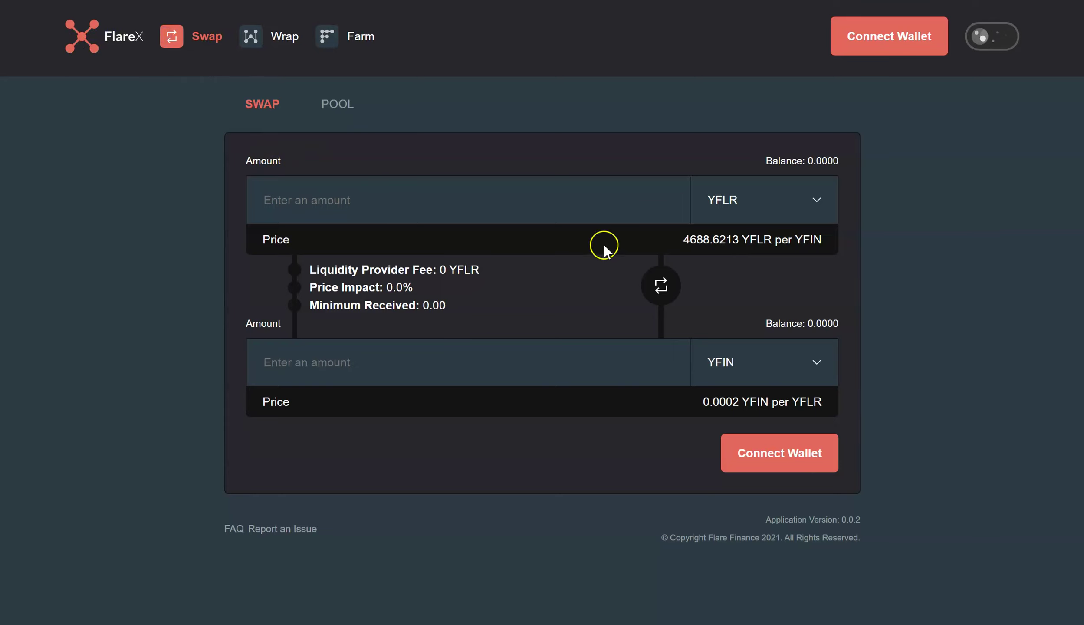
left_click(901, 37)
left_click(332, 102)
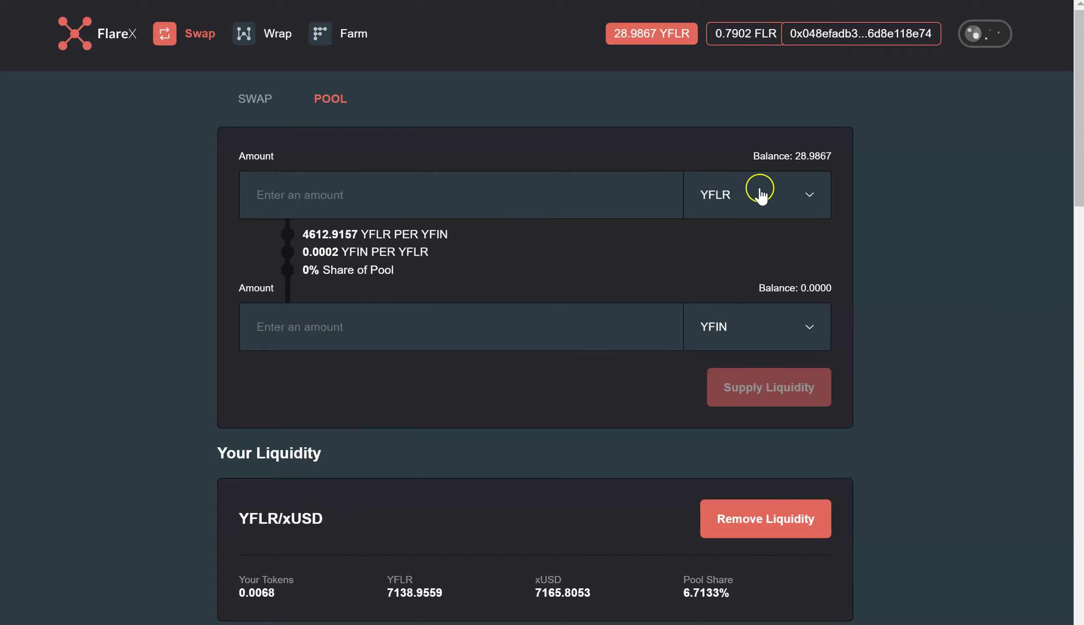
Pair YFLR with xUSD and open the YFLR/xUSD liquidity position
left_click(734, 326)
left_click(730, 425)
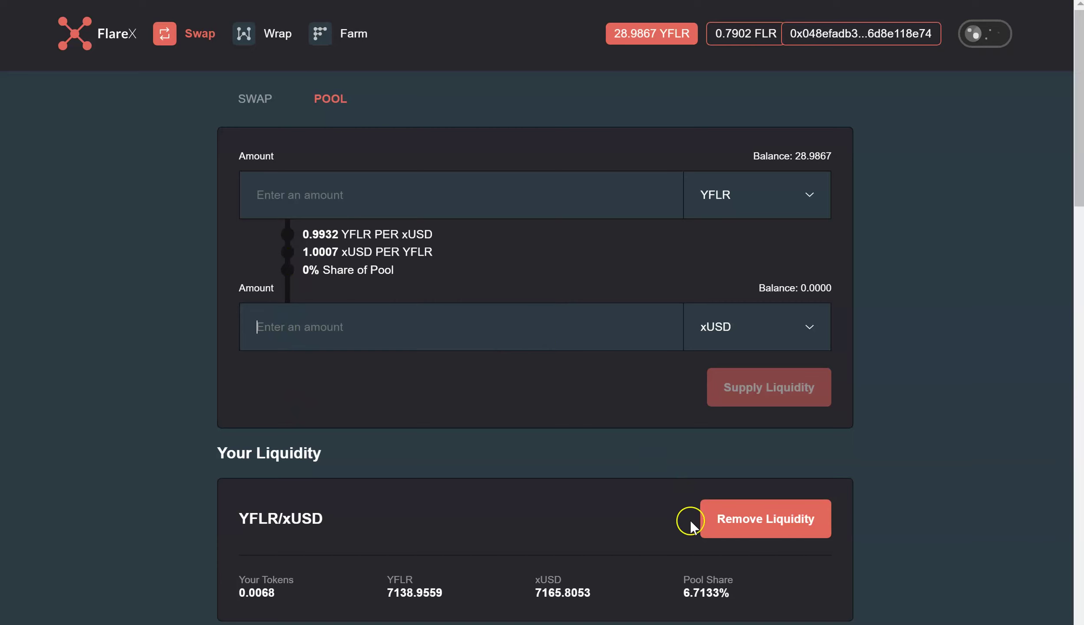
scroll(689, 518, "down", 4)
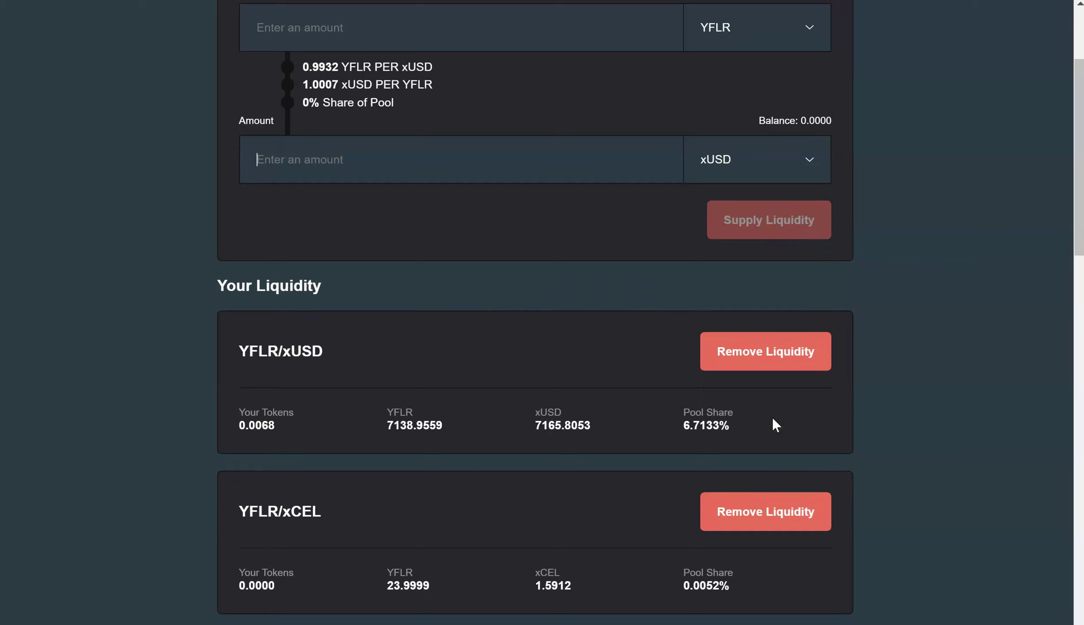
left_click(780, 382)
Remove all YFLR/xUSD liquidity at 0 gas price and return to the Pool page
left_click(762, 357)
left_click(762, 354)
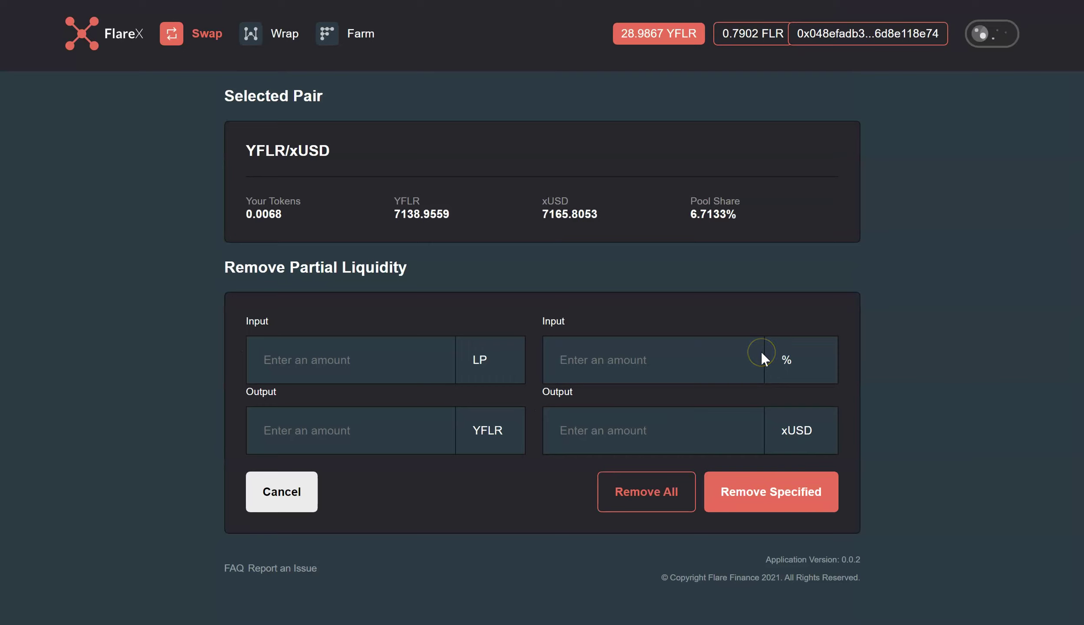
left_click(657, 499)
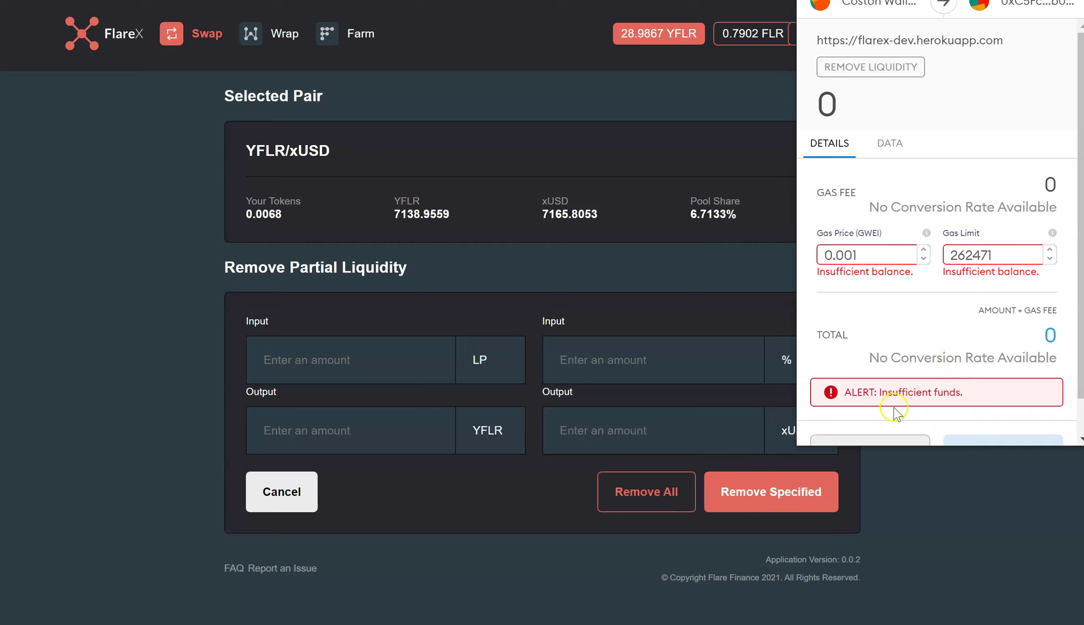
left_click(924, 259)
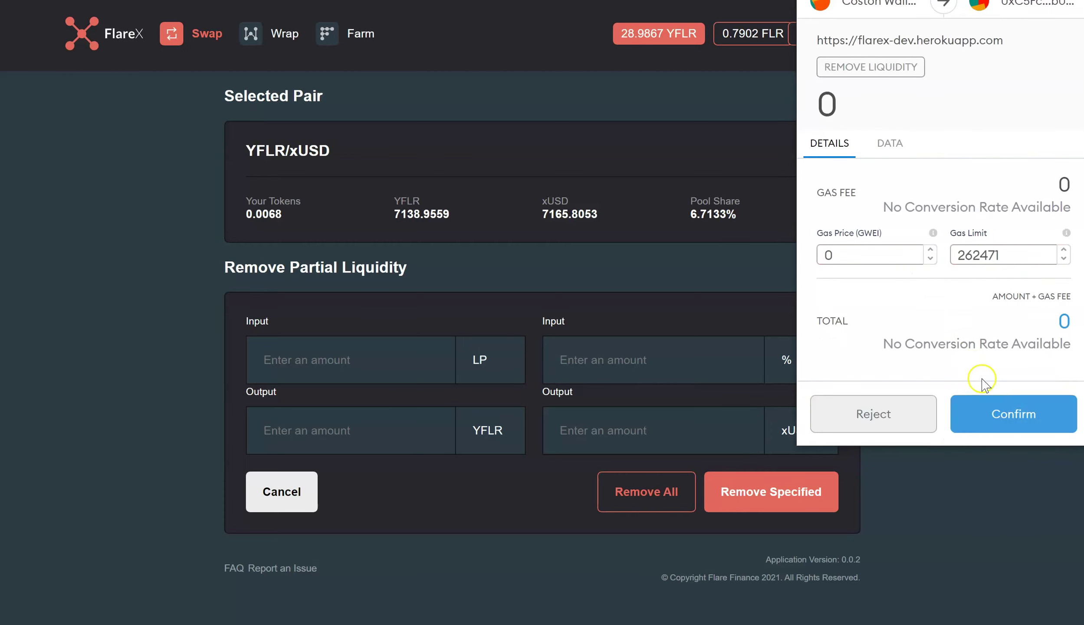
left_click(1000, 395)
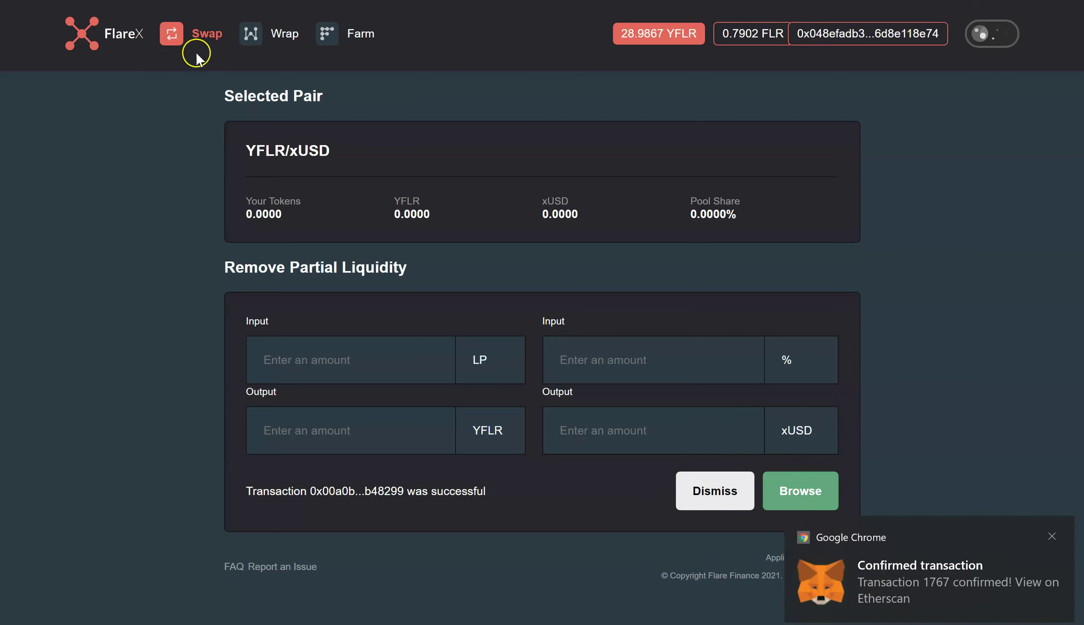
left_click(710, 503)
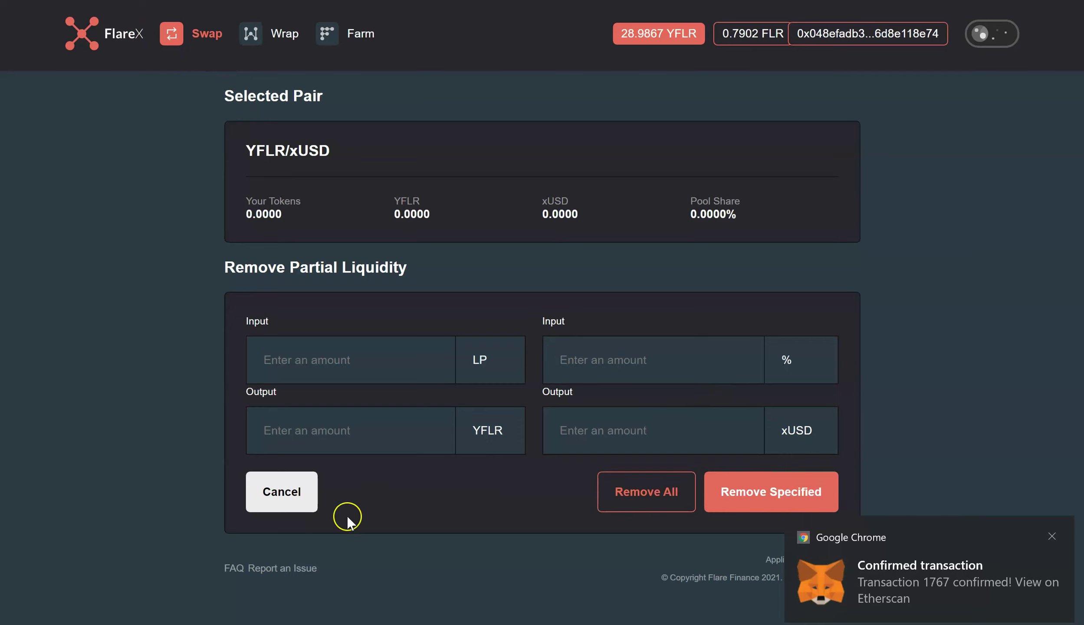
left_click(283, 503)
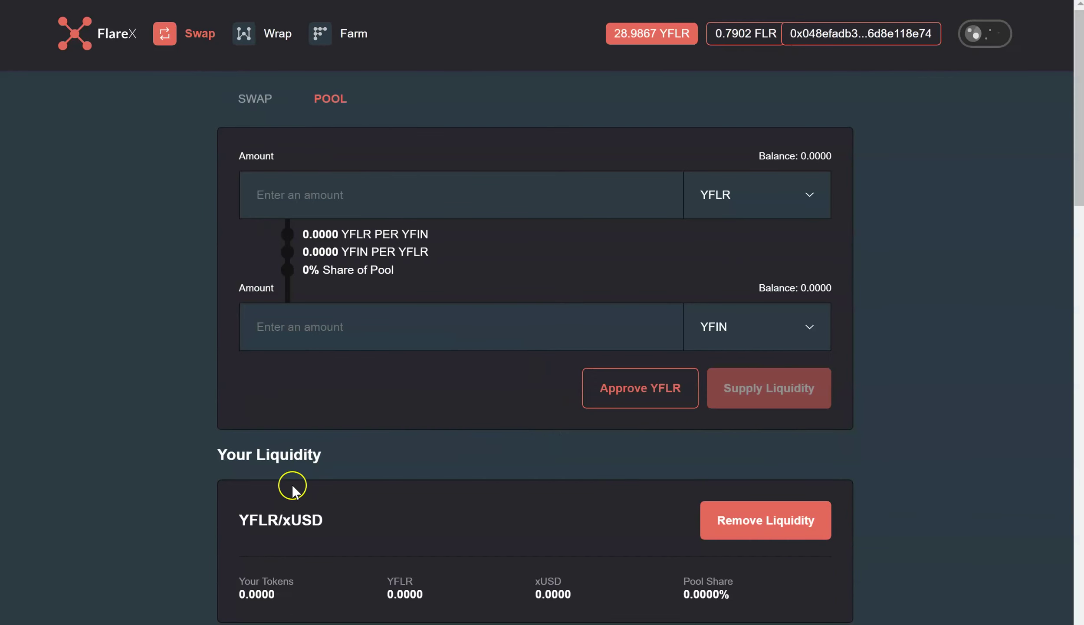
Set the swap pair to YFLR for xCEL on the Swap tab
left_click(261, 109)
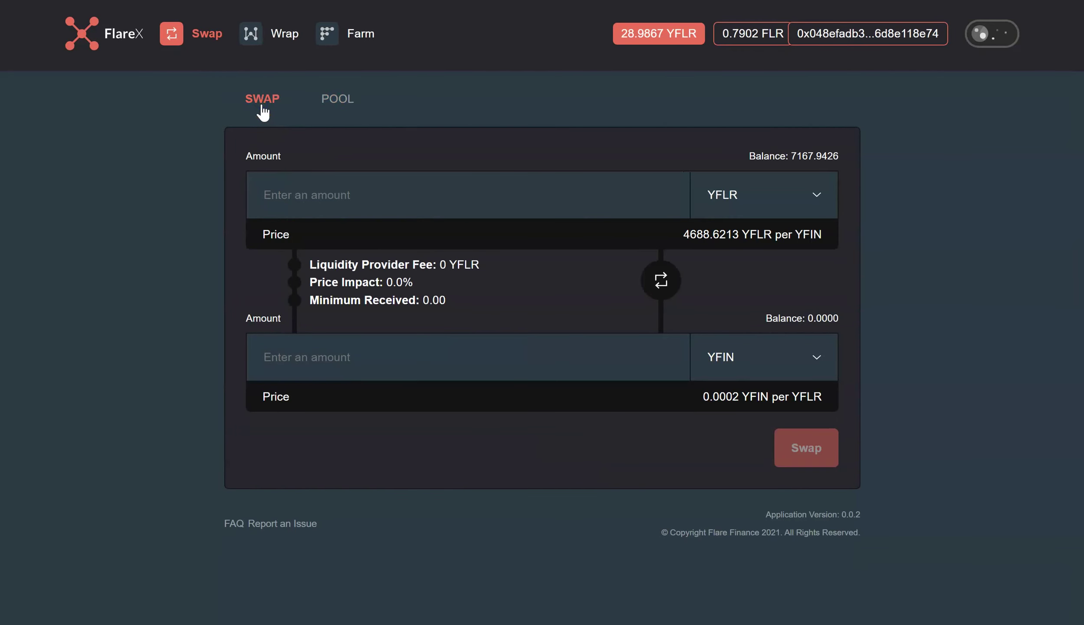
left_click(754, 207)
left_click(754, 208)
left_click(746, 346)
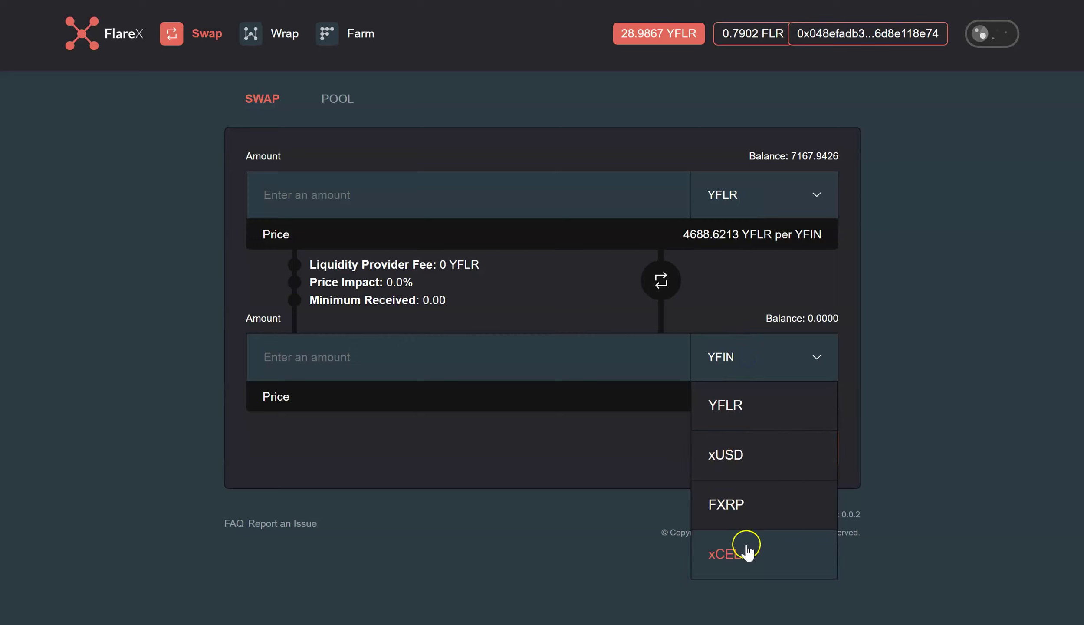
left_click(750, 561)
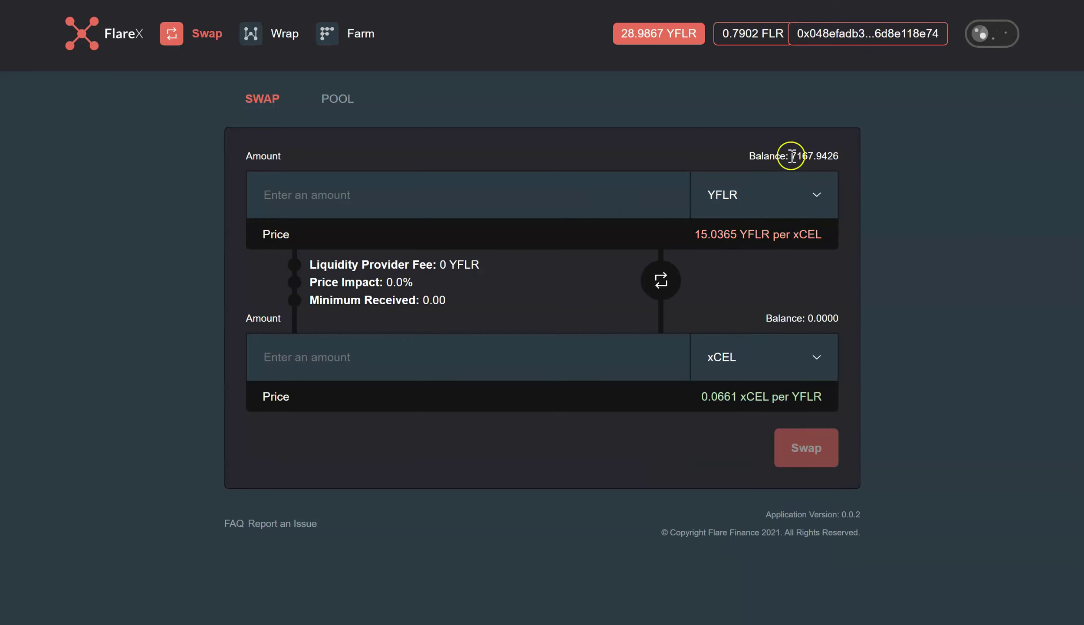
Swap the full 7167.9426 YFLR balance for xCEL at 0 gas price
left_click_drag(792, 154, 845, 168)
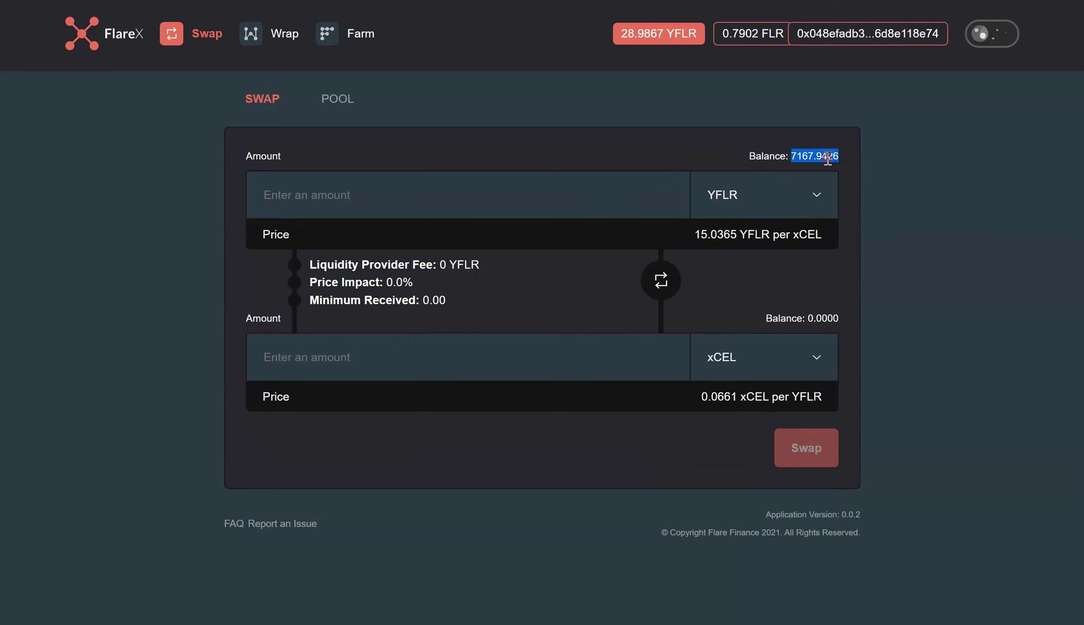
right_click(827, 158)
left_click(840, 169)
right_click(576, 208)
left_click(617, 336)
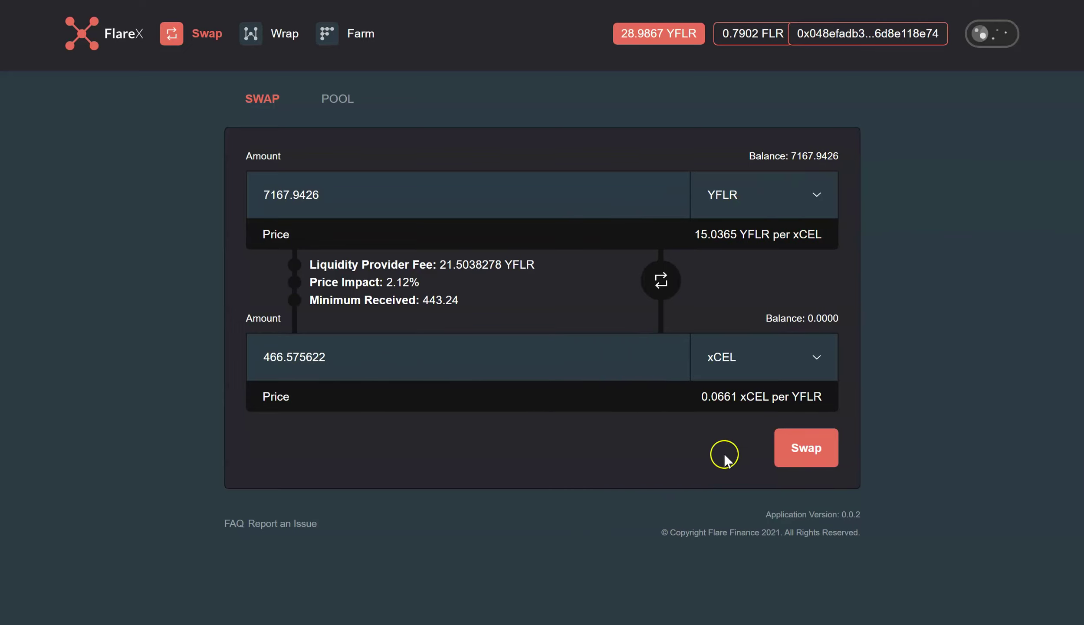
left_click(791, 454)
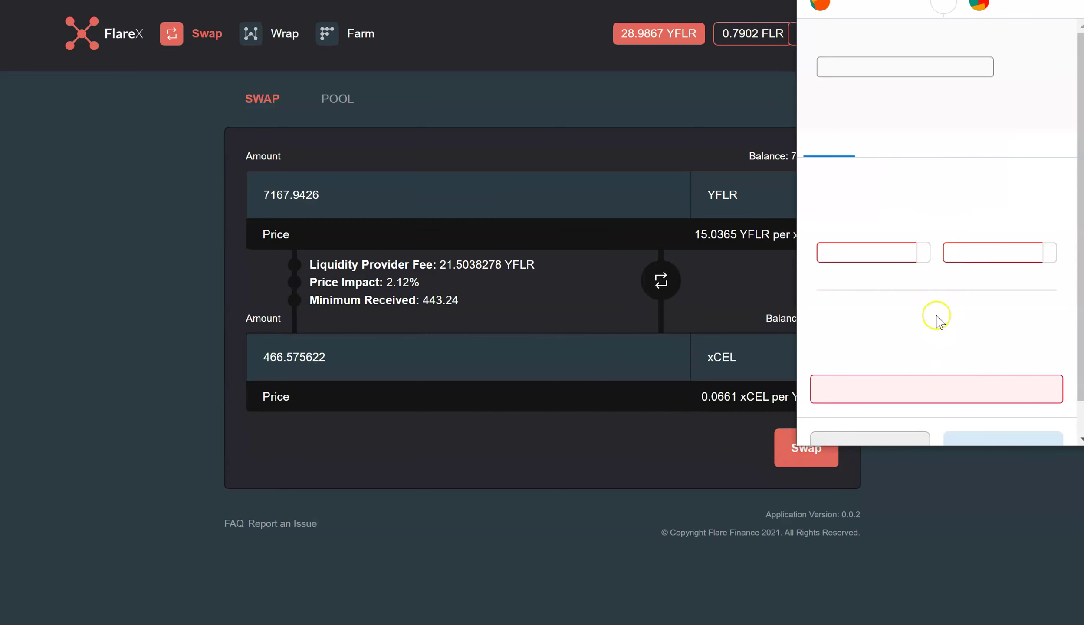
left_click(920, 261)
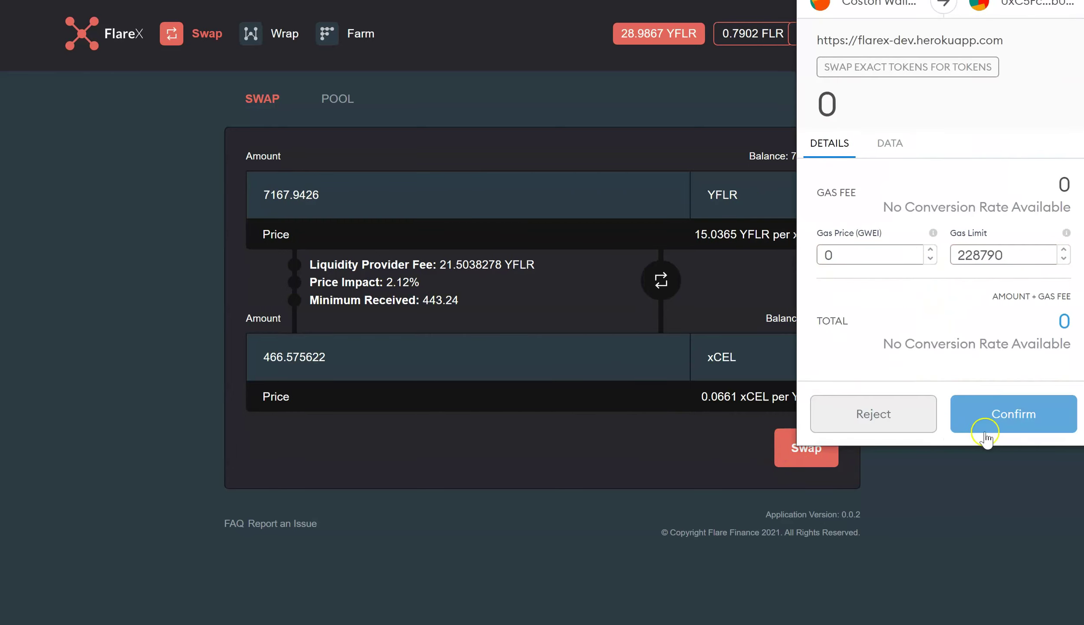
left_click(955, 422)
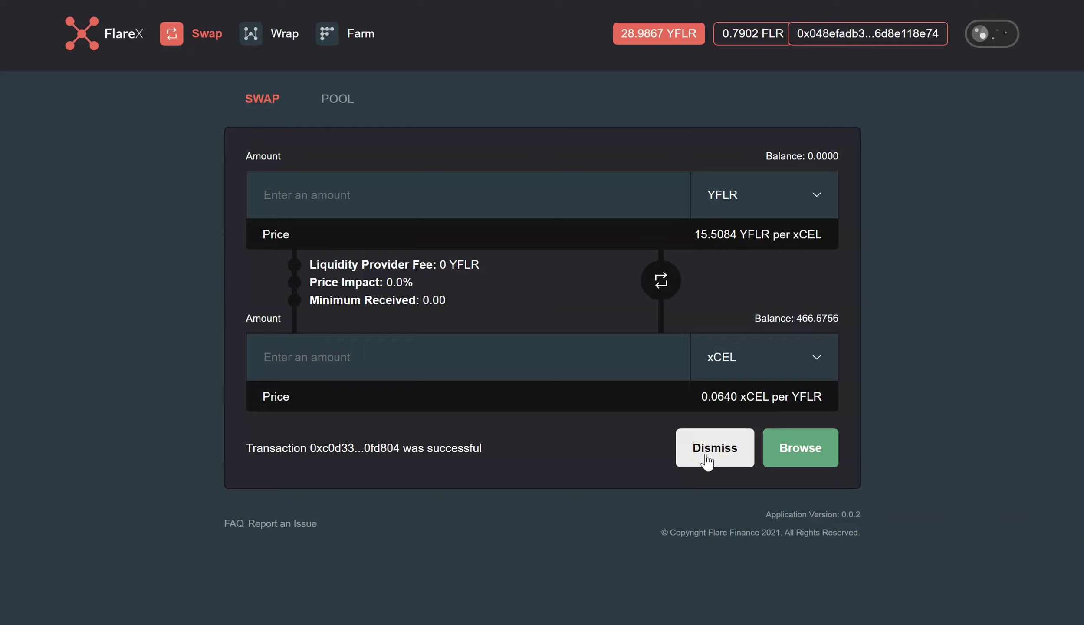
left_click(707, 460)
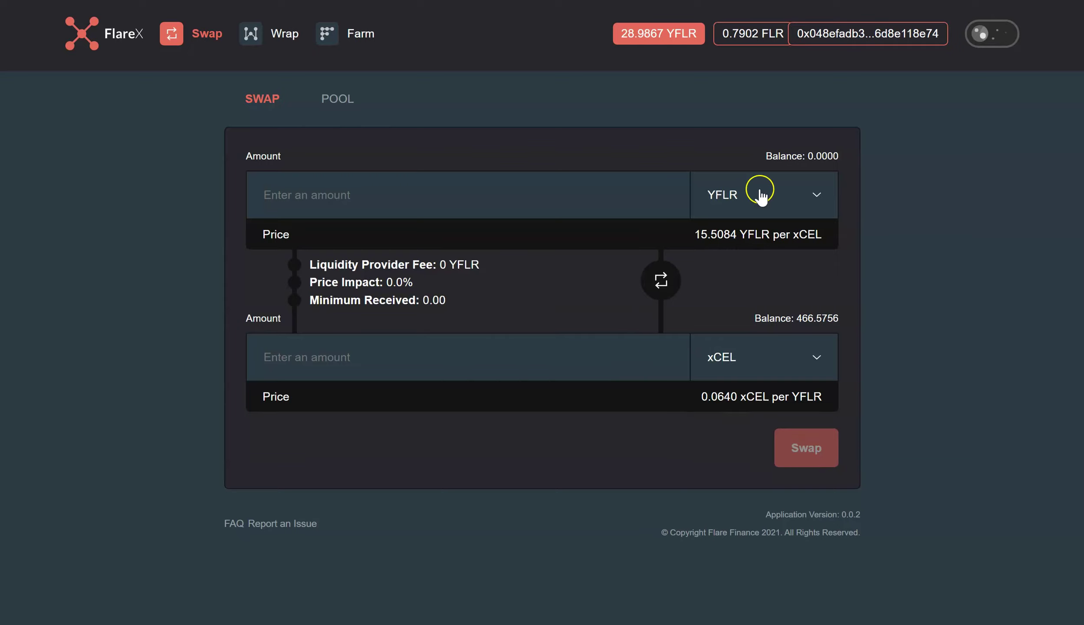
Check the other token balances and change the sell token to xUSD
left_click(681, 43)
left_click(694, 92)
left_click(793, 196)
left_click(775, 273)
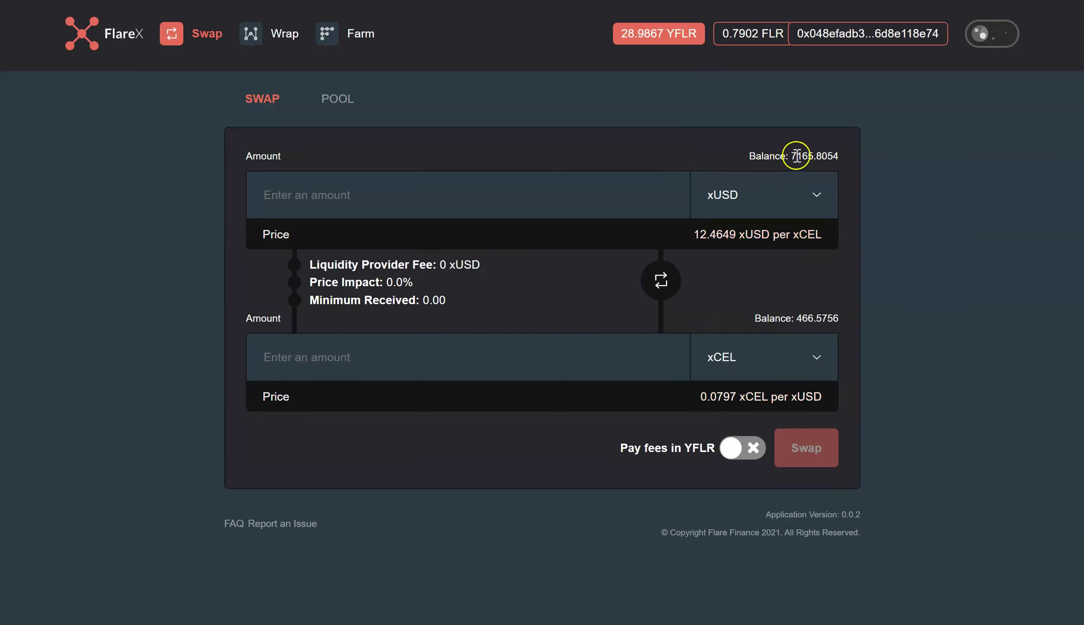
Swap the full 7165.8054 xUSD balance for xCEL and confirm in MetaMask
left_click_drag(790, 155, 846, 164)
right_click(848, 165)
left_click(851, 161)
right_click(568, 208)
left_click(616, 334)
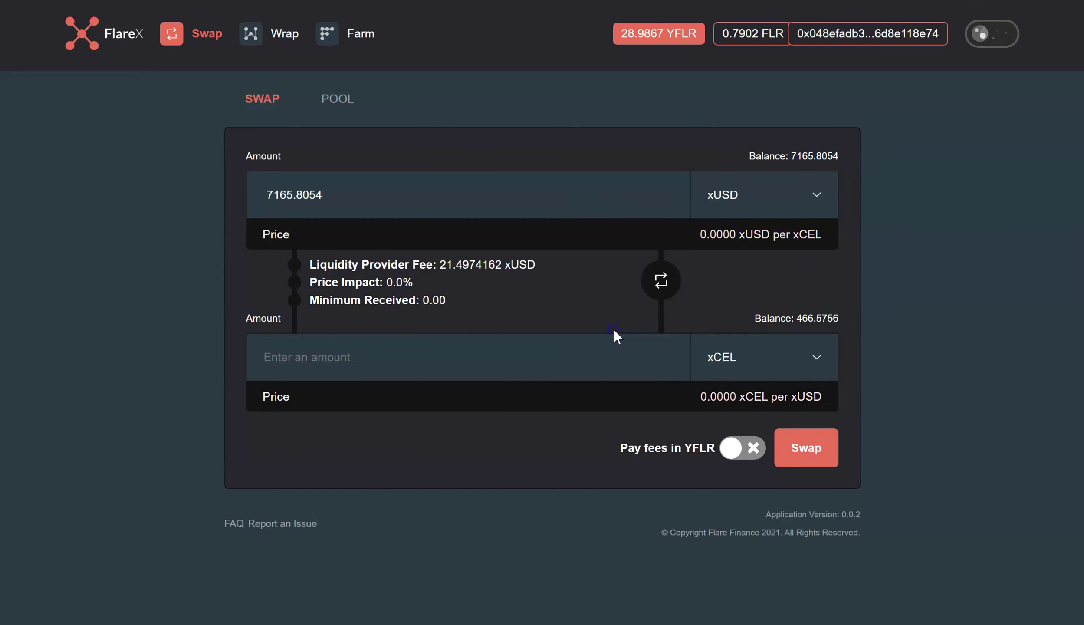
left_click(806, 451)
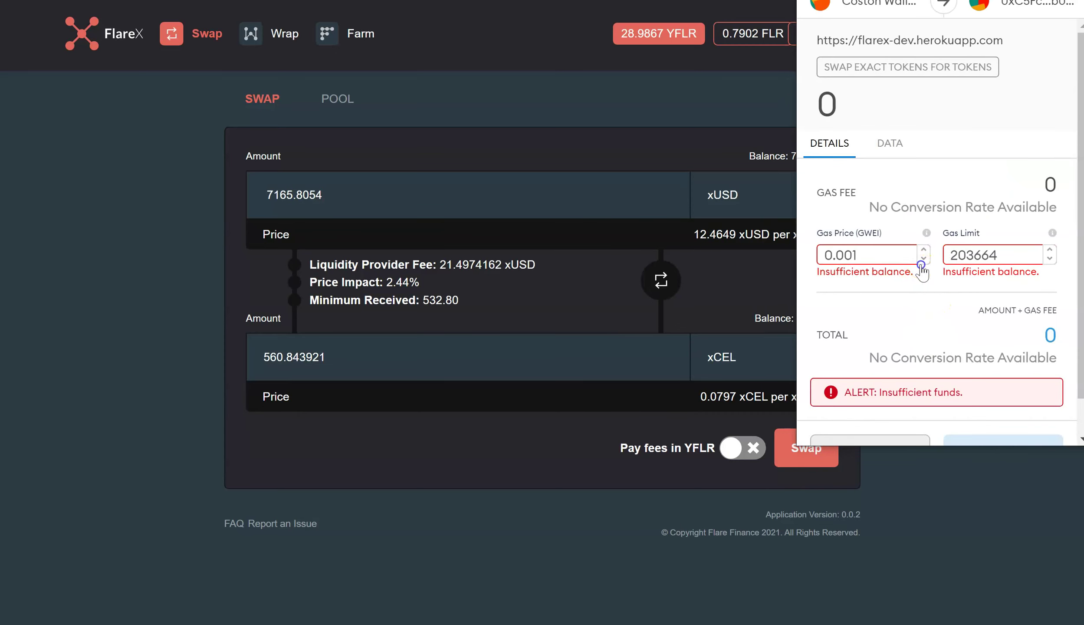
scroll(968, 403, "down", 3)
left_click(990, 417)
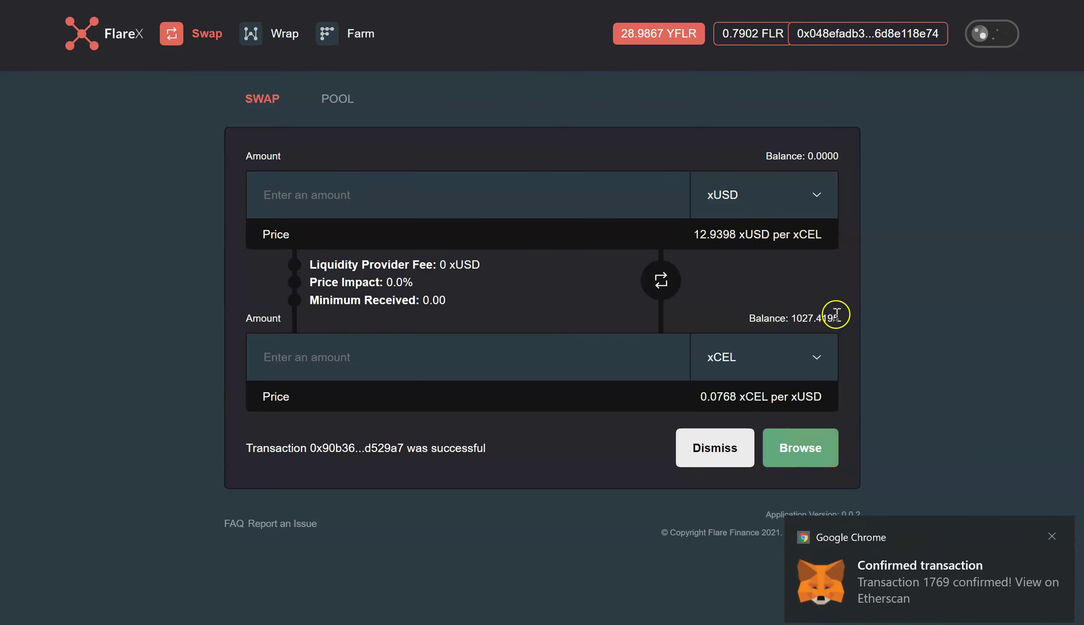
Open FlareFarm's staking pools and connect the wallet
left_click(357, 42)
left_click(859, 46)
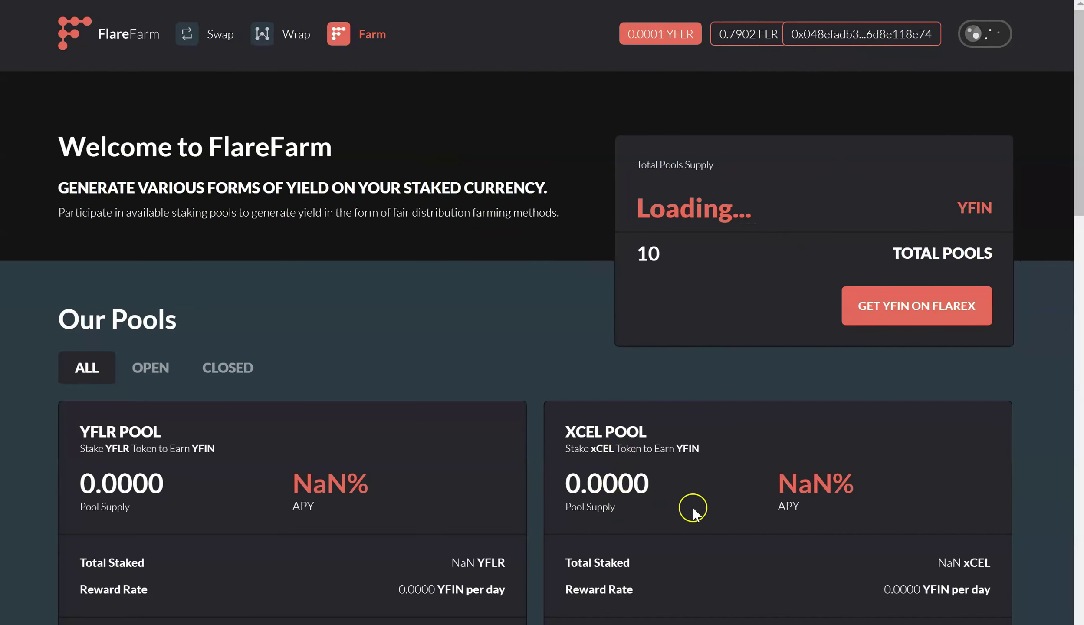
scroll(734, 464, "down", 5)
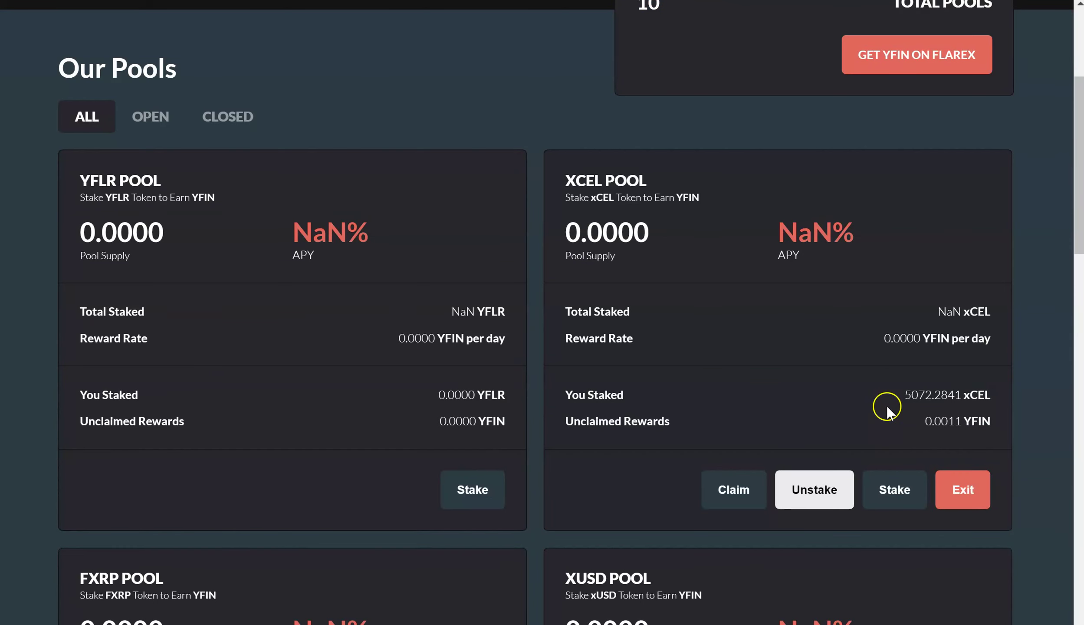
Stake the full 1027.419543 xCEL in the XCEL pool, lowering gas and confirming in MetaMask
left_click(896, 492)
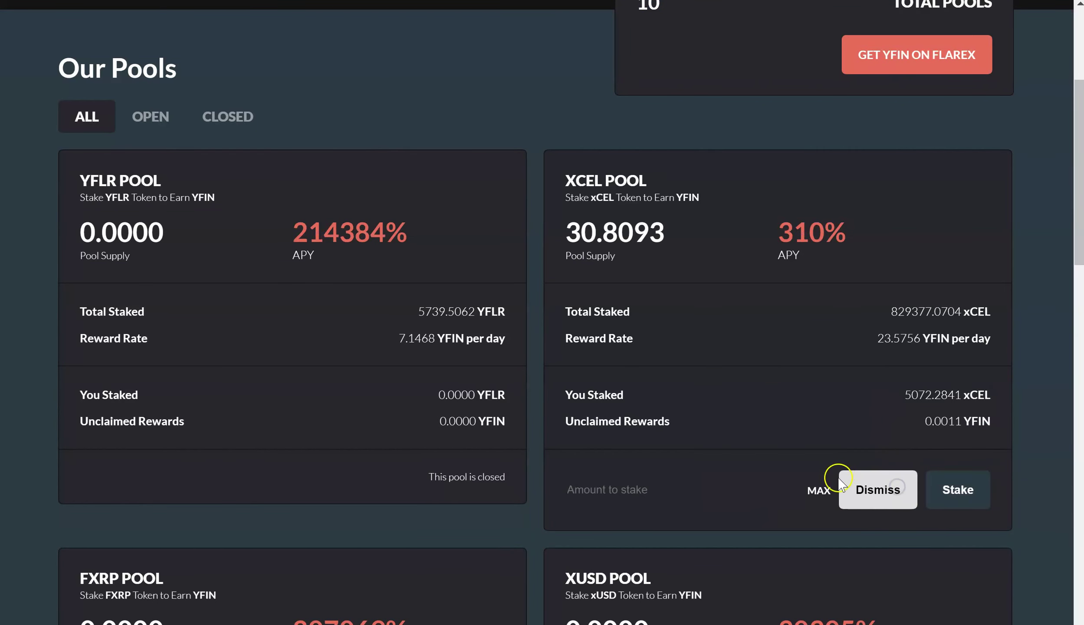
left_click(819, 492)
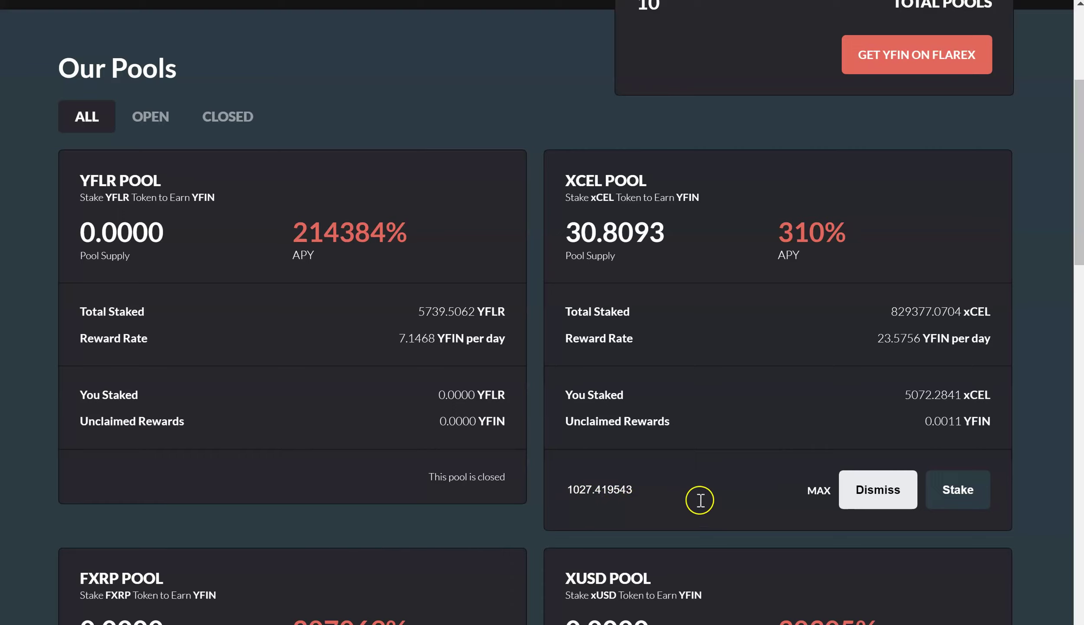
left_click(934, 497)
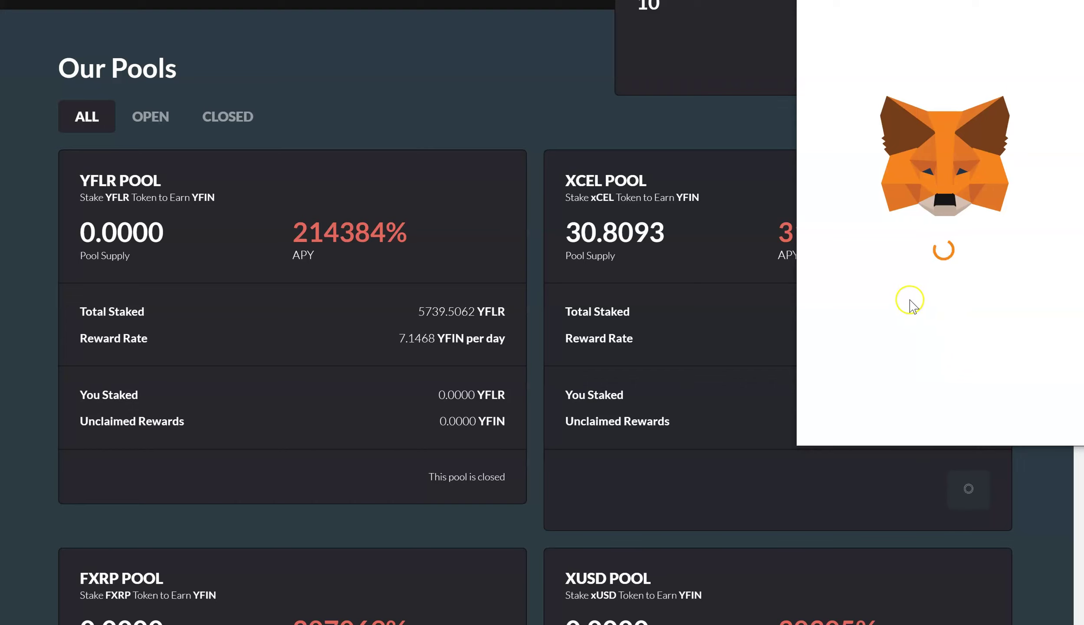
left_click(925, 259)
left_click(985, 421)
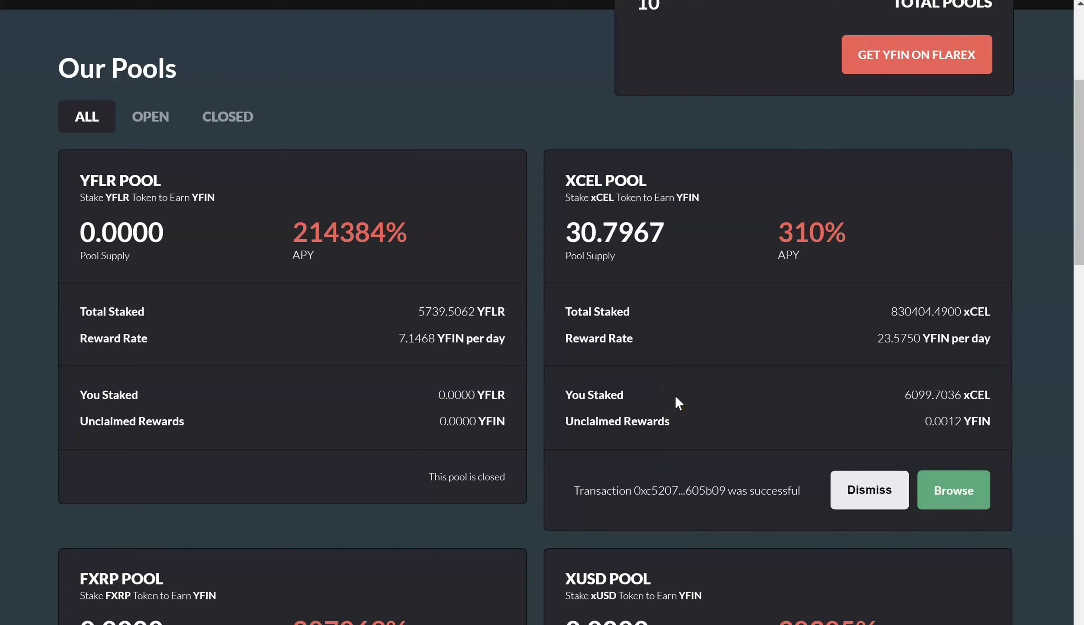
scroll(676, 397, "down", 15)
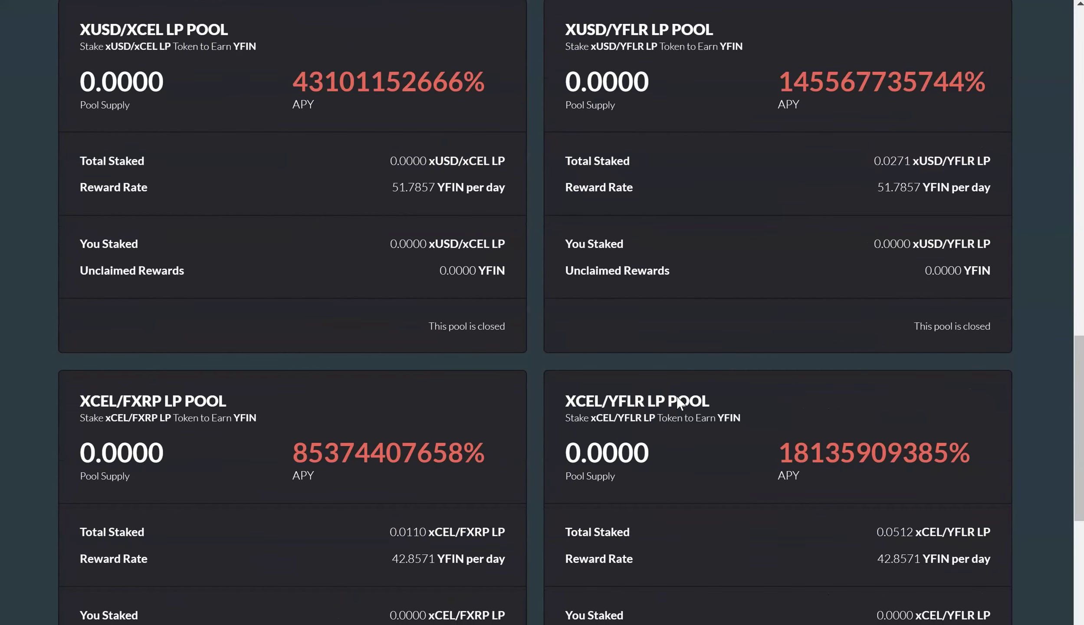
scroll(677, 402, "down", 7)
scroll(679, 401, "up", 9)
scroll(680, 401, "up", 16)
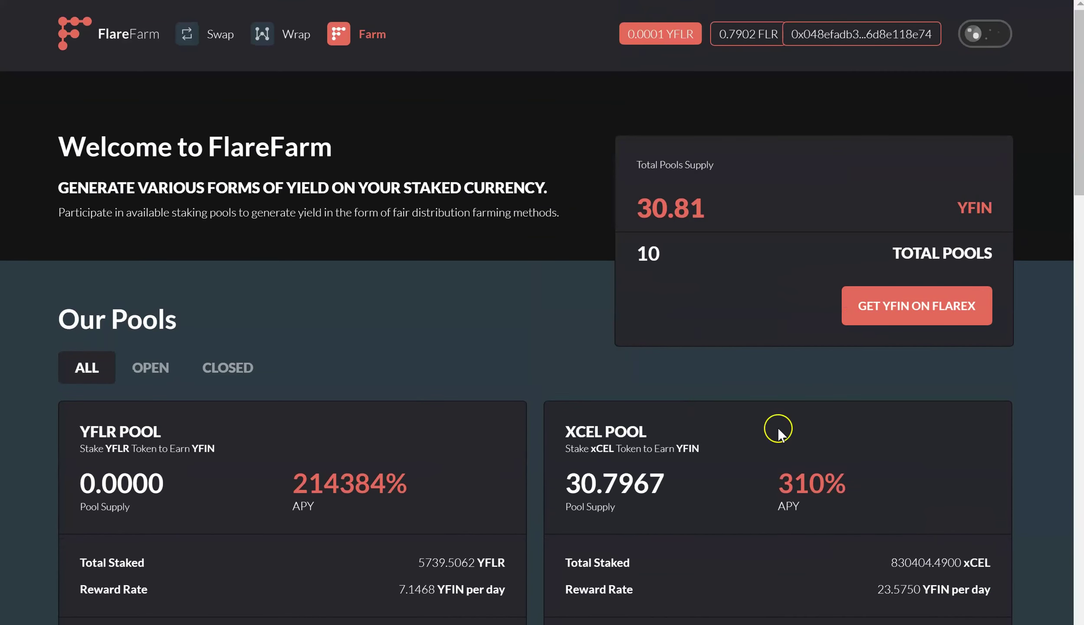
scroll(821, 454, "down", 7)
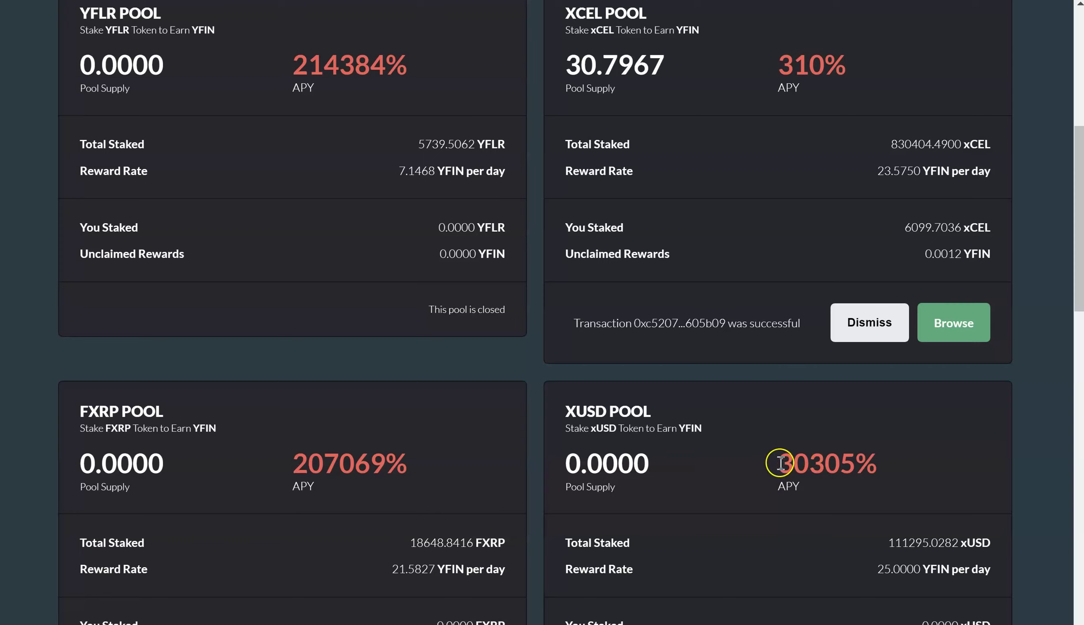
left_click_drag(780, 461, 879, 471)
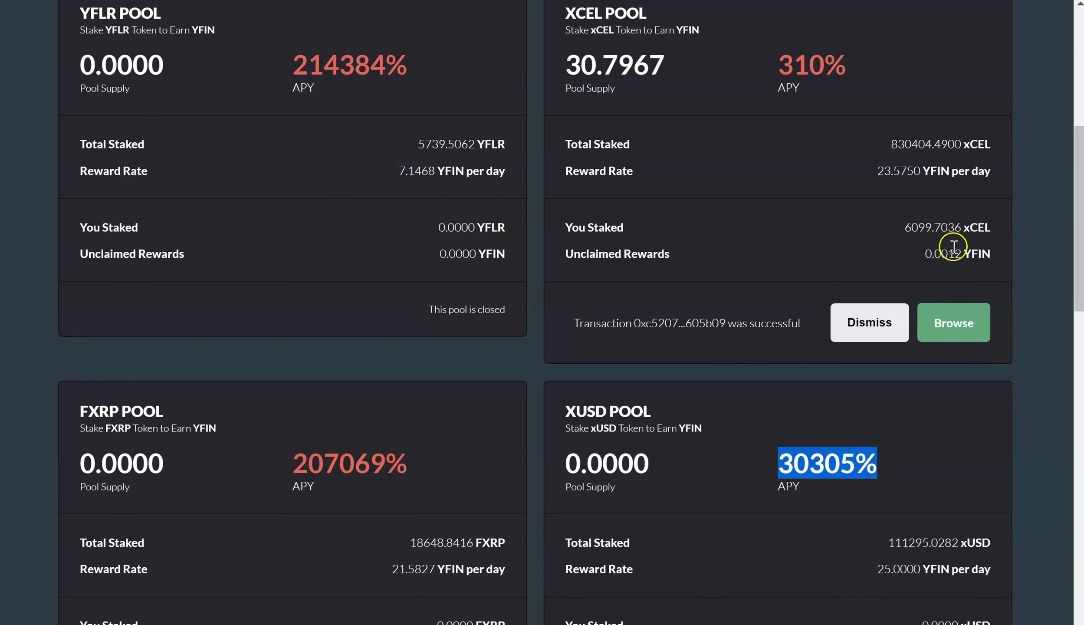
left_click(901, 266)
scroll(864, 282, "up", 10)
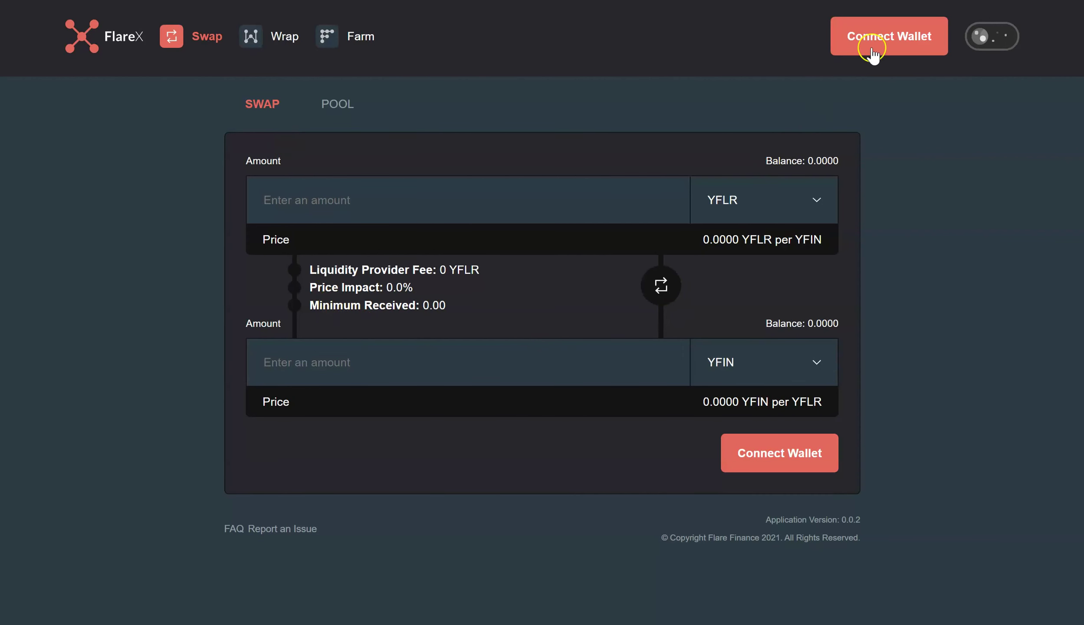
Connect the wallet on FlareX (0.7902 FLR) and go to the FlareFarm pools page
left_click(872, 45)
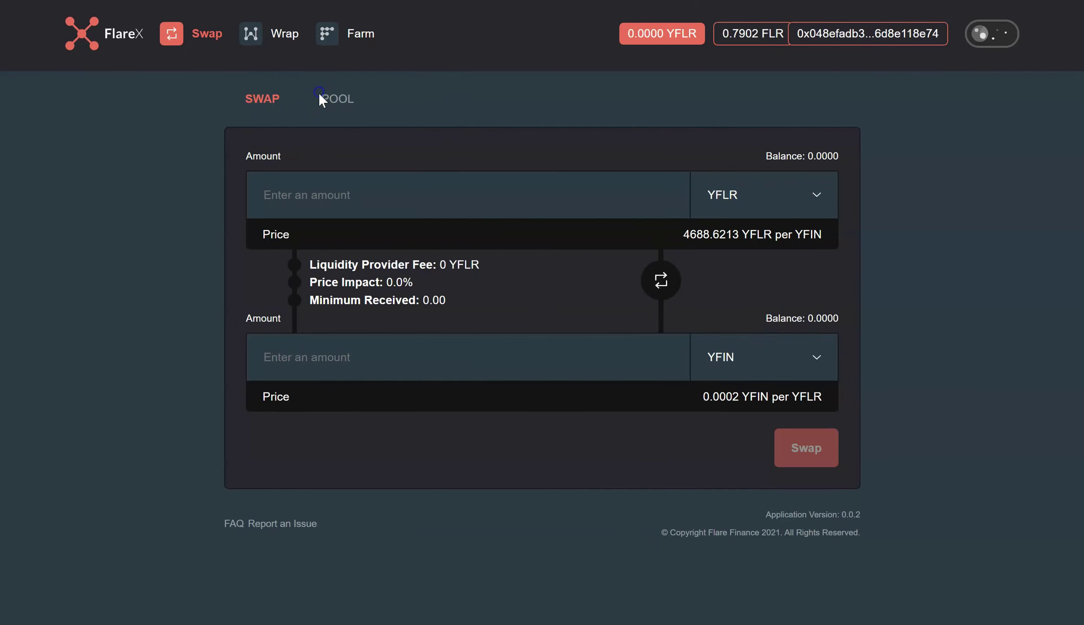
left_click(340, 101)
Open FlareFarm's pools page and connect the wallet
left_click(372, 43)
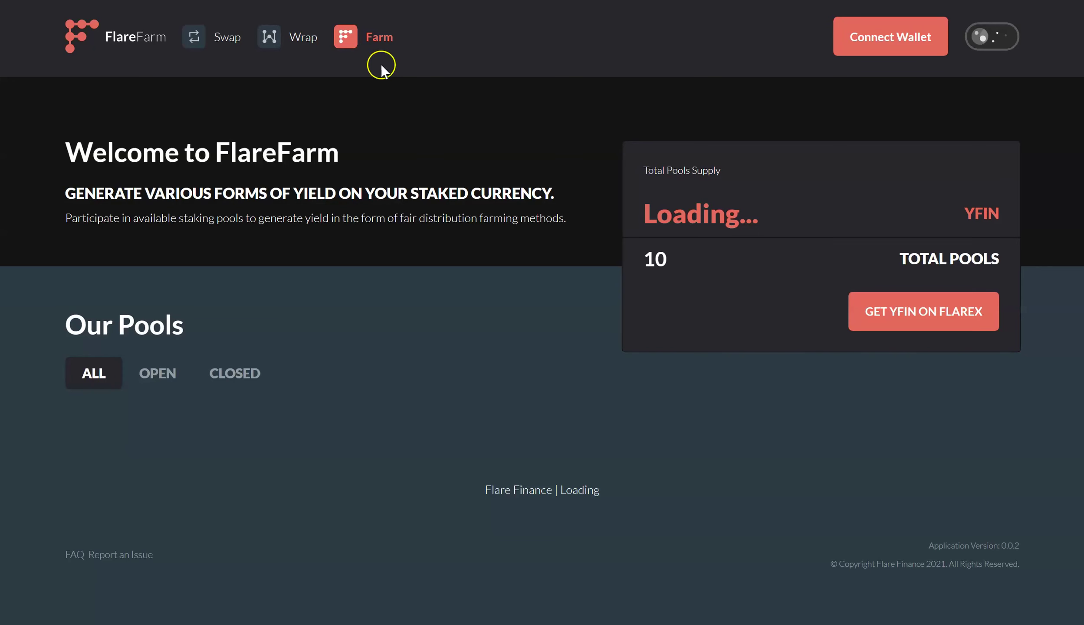
left_click(856, 52)
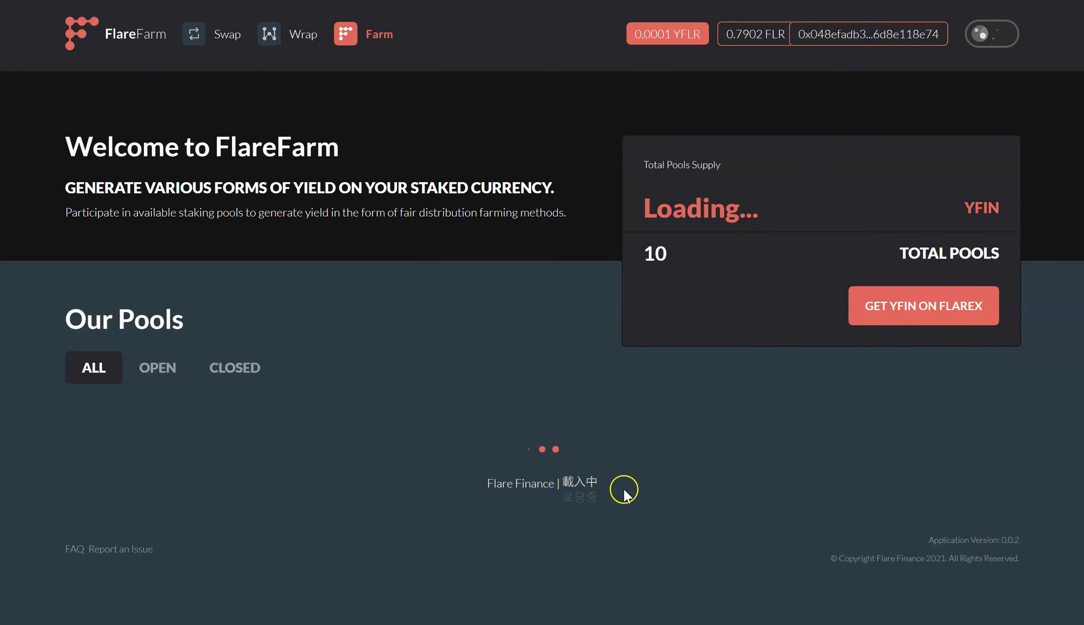
scroll(636, 466, "down", 2)
scroll(635, 464, "down", 8)
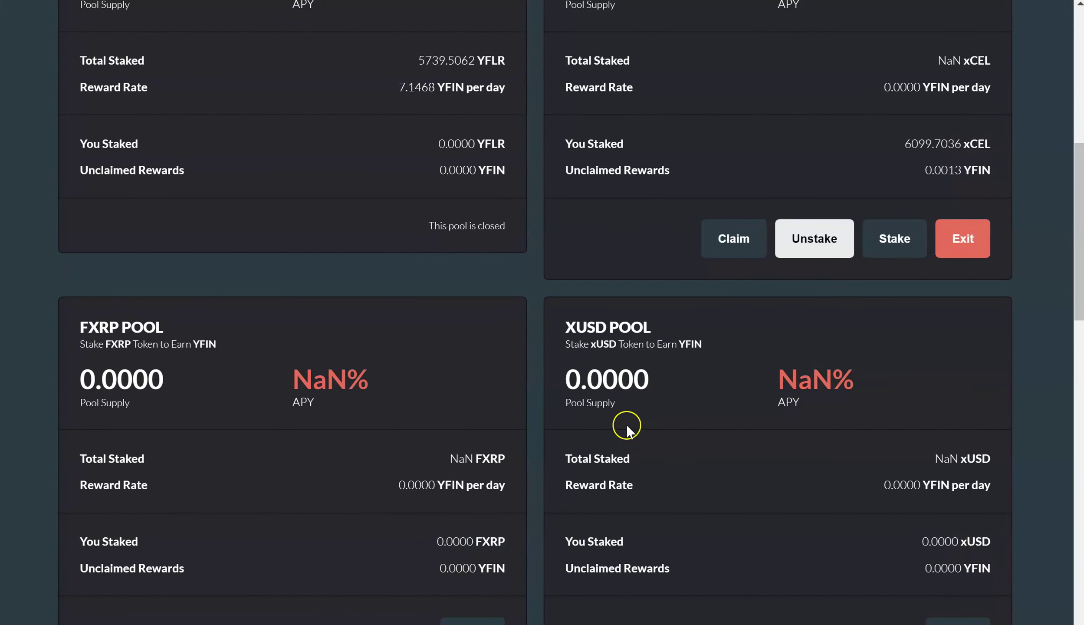
scroll(626, 449, "down", 5)
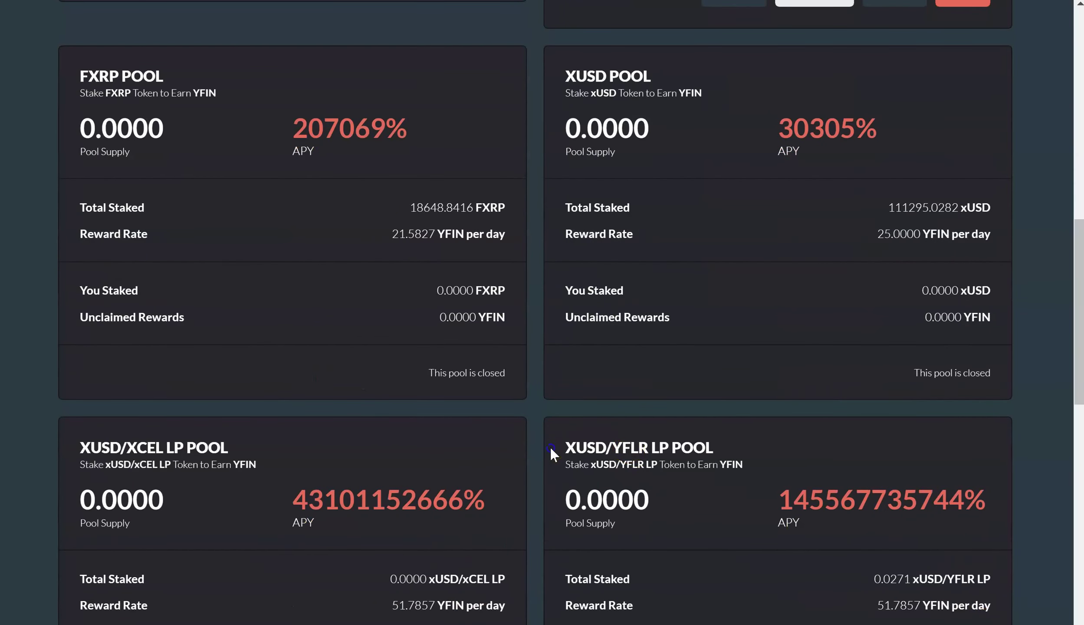
Browse the pool cards, highlighting the XUSD/YFLR LP and FXRP/YFLR LP pool names
left_click_drag(555, 448, 591, 443)
scroll(527, 430, "down", 17)
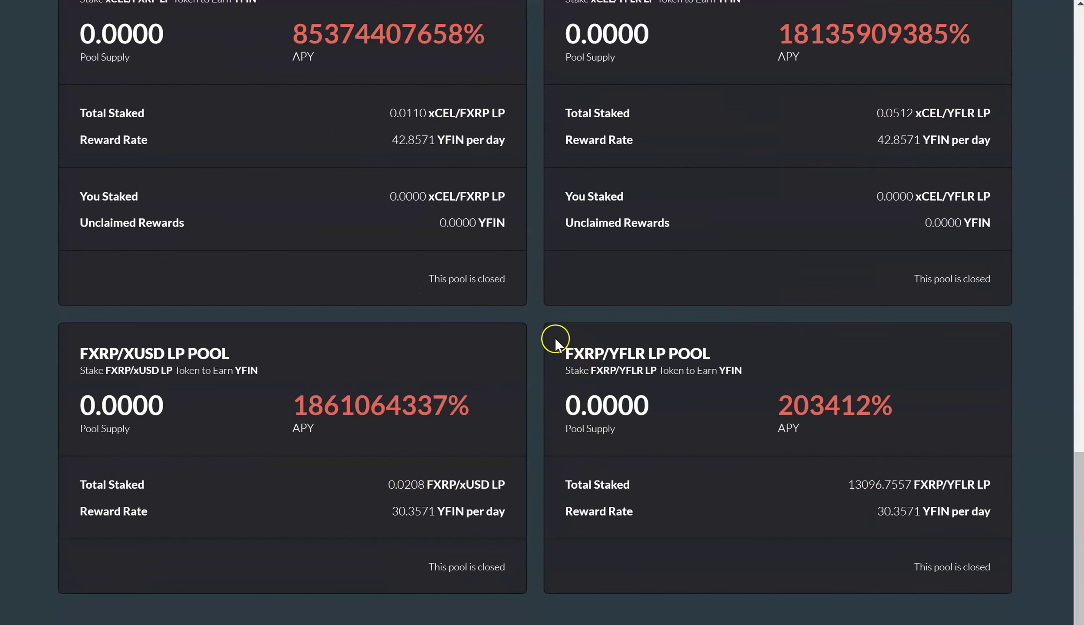
left_click_drag(562, 353, 654, 353)
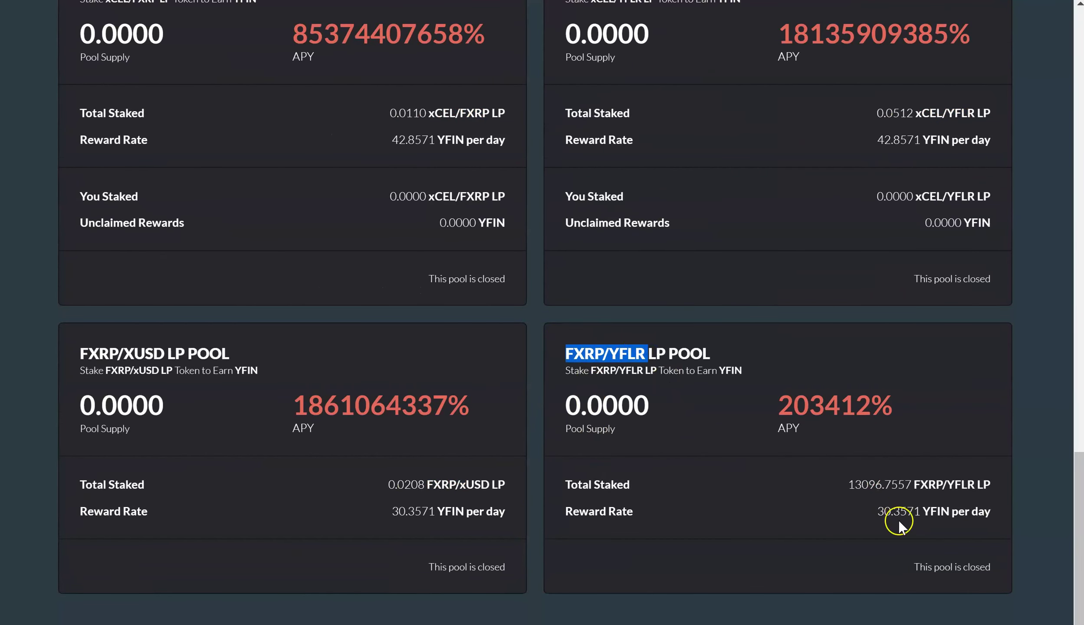
scroll(757, 454, "up", 3)
scroll(758, 452, "up", 20)
scroll(763, 449, "down", 5)
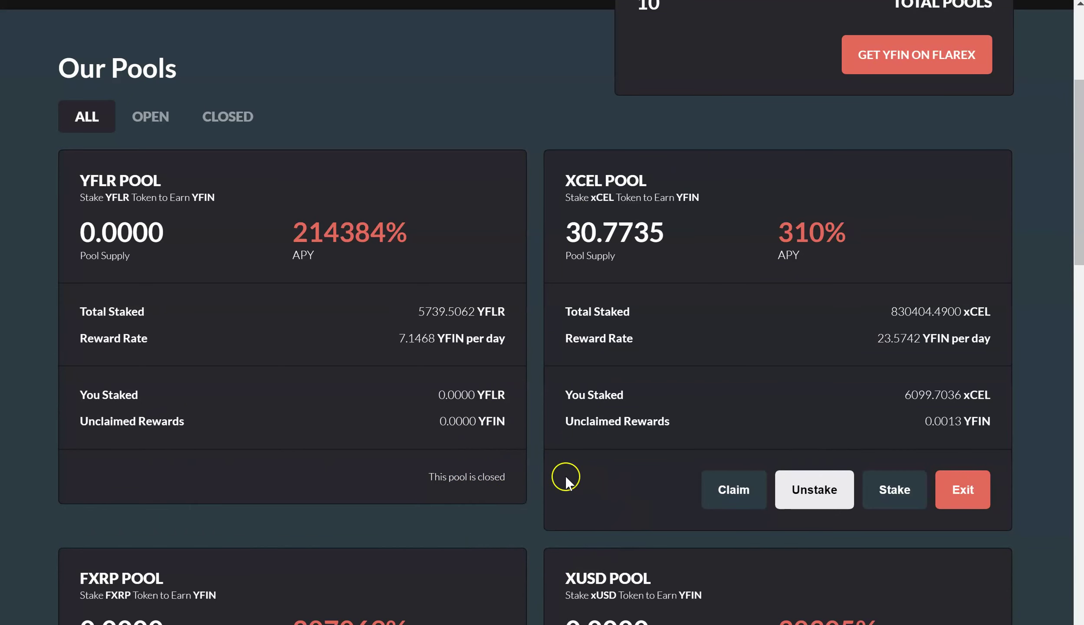
scroll(577, 504, "down", 4)
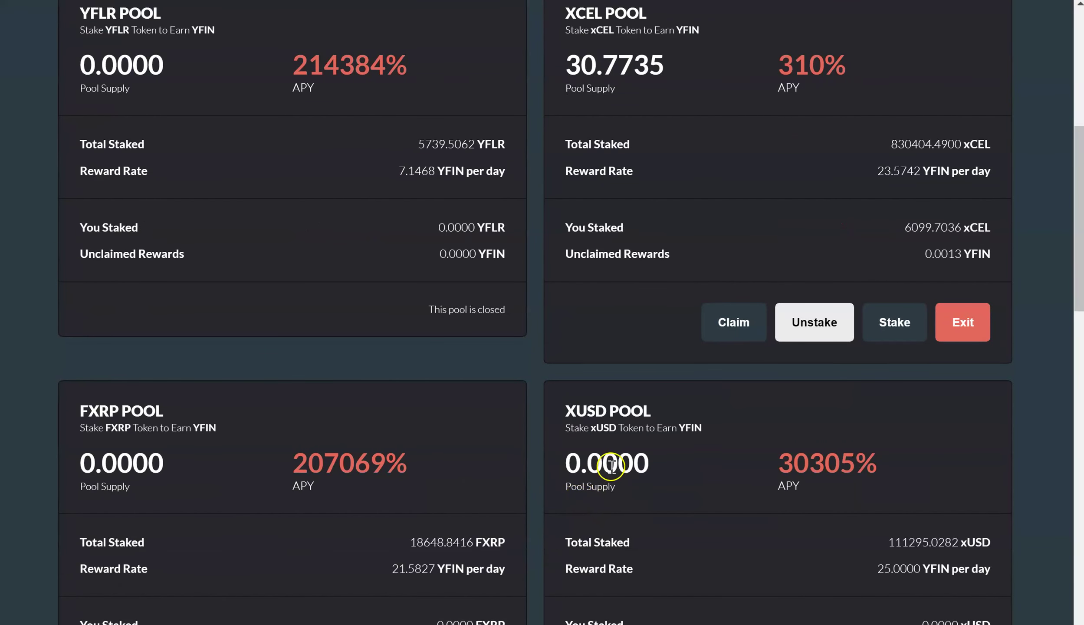
scroll(543, 455, "down", 2)
scroll(543, 455, "down", 7)
scroll(580, 460, "up", 18)
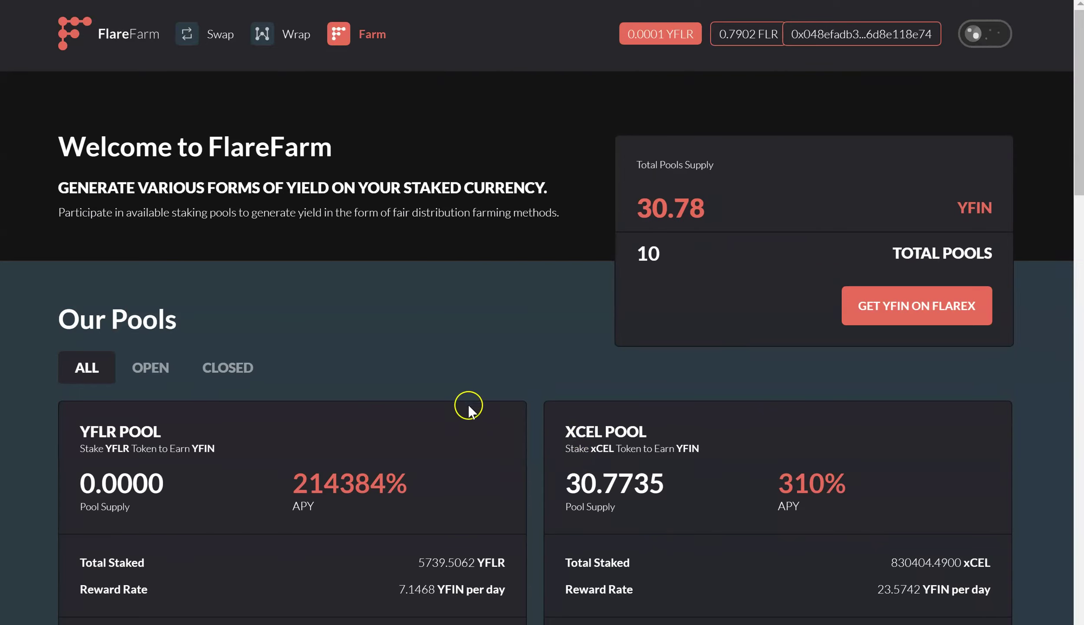
scroll(498, 423, "down", 8)
scroll(498, 421, "down", 2)
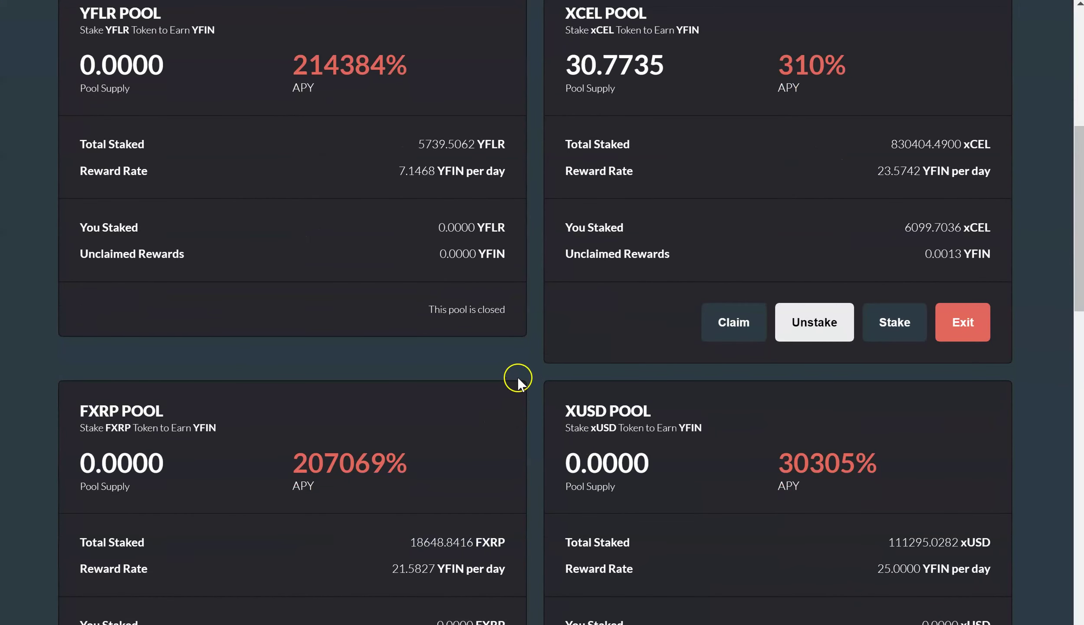
scroll(530, 405, "up", 10)
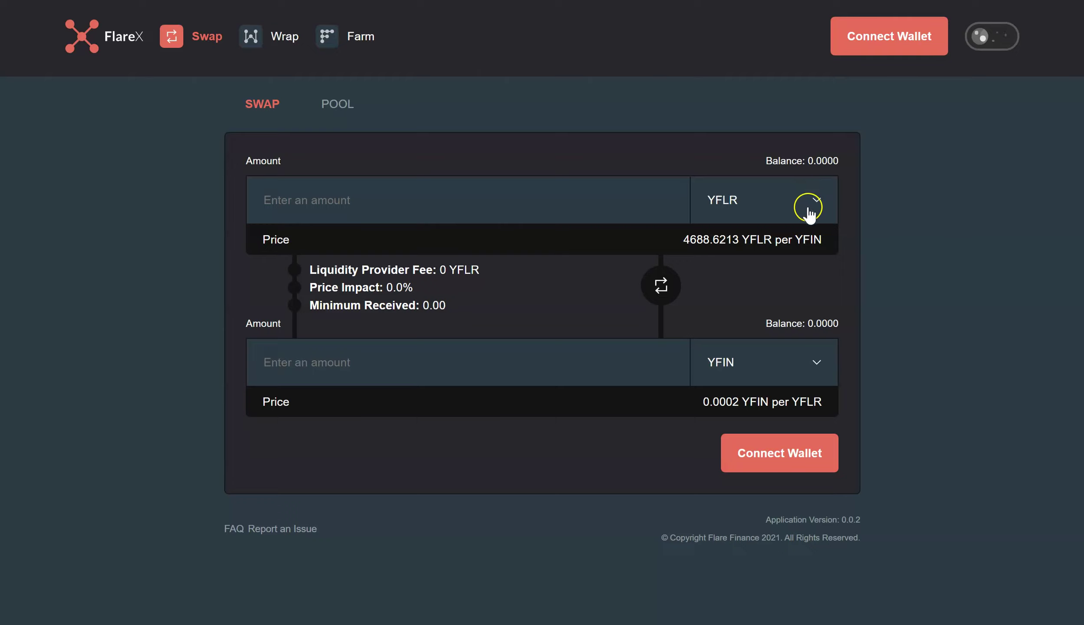
left_click(816, 203)
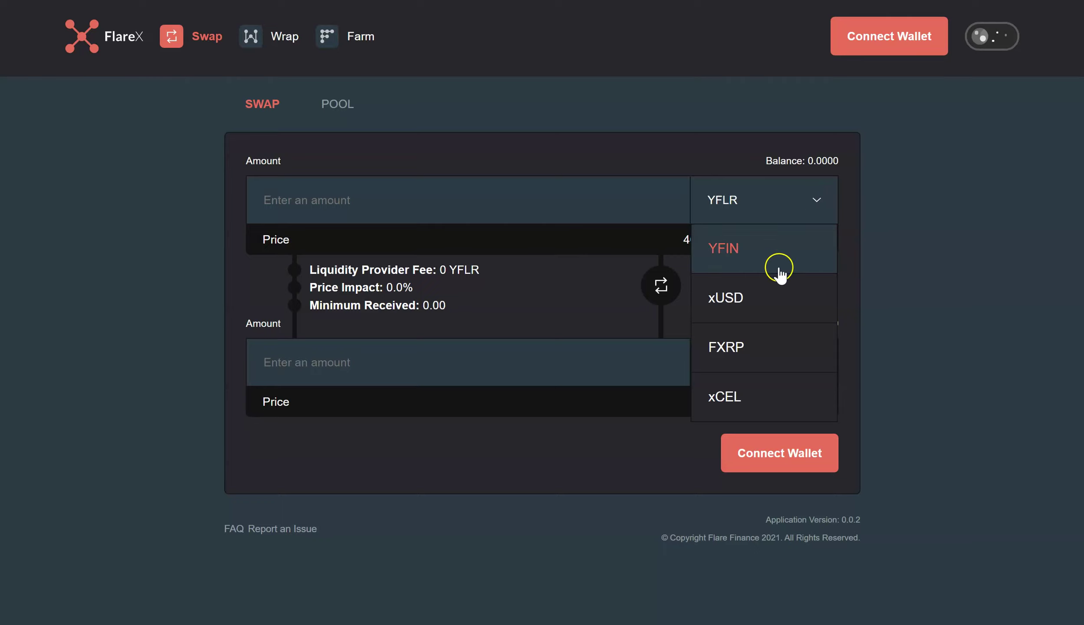
left_click(819, 202)
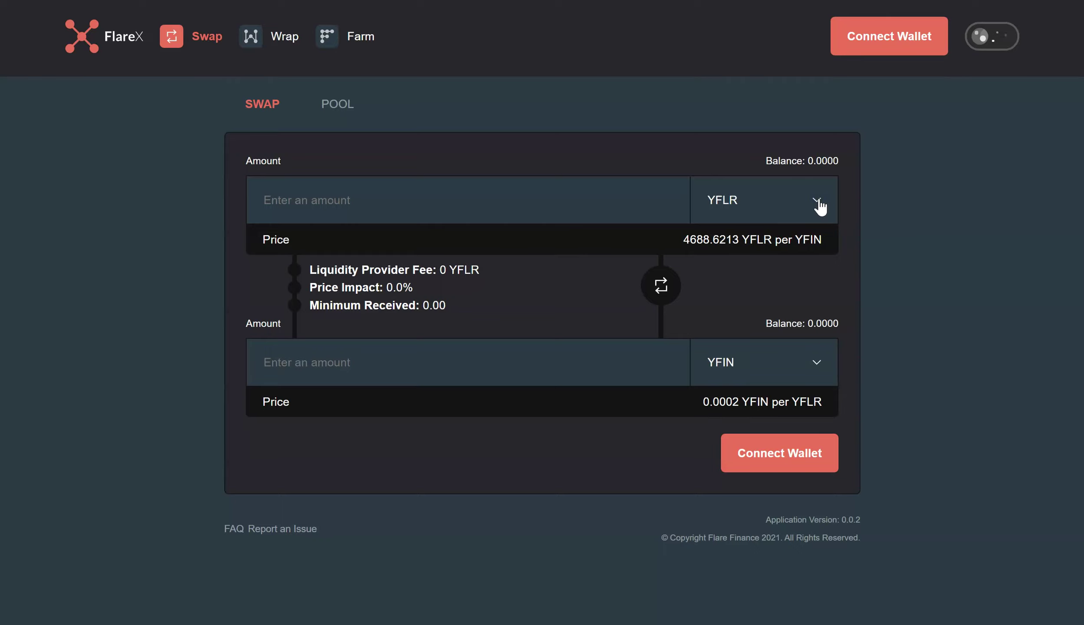
left_click(821, 201)
left_click(817, 197)
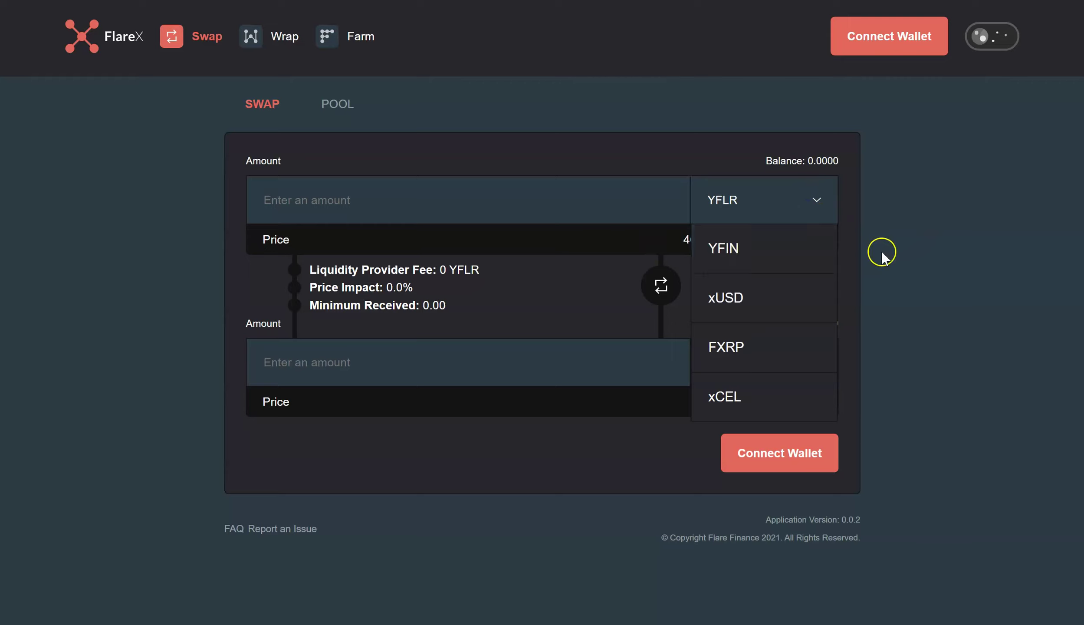
left_click(810, 202)
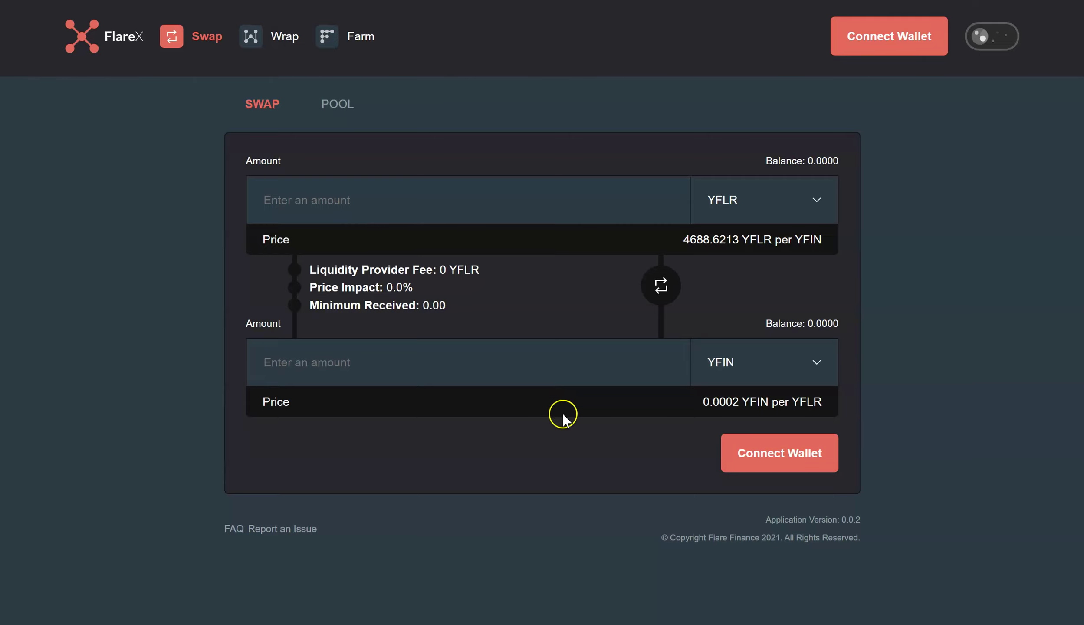
Check the XCEL pool card: 6099.7036 xCEL staked, 310% APY, 0.0015 YFIN unclaimed
left_click(365, 37)
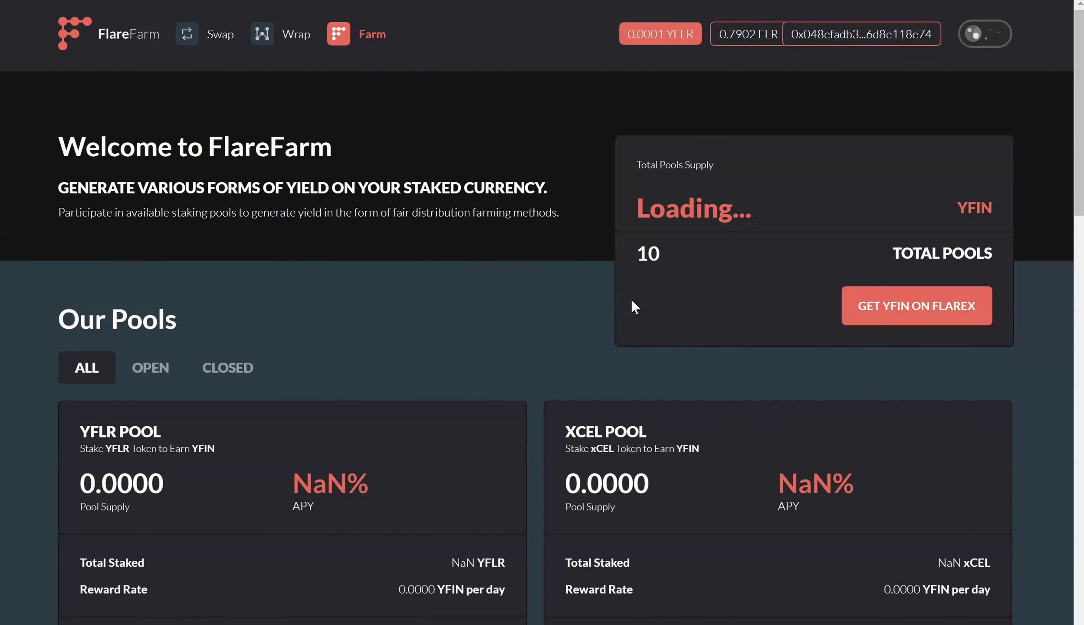
scroll(632, 300, "down", 5)
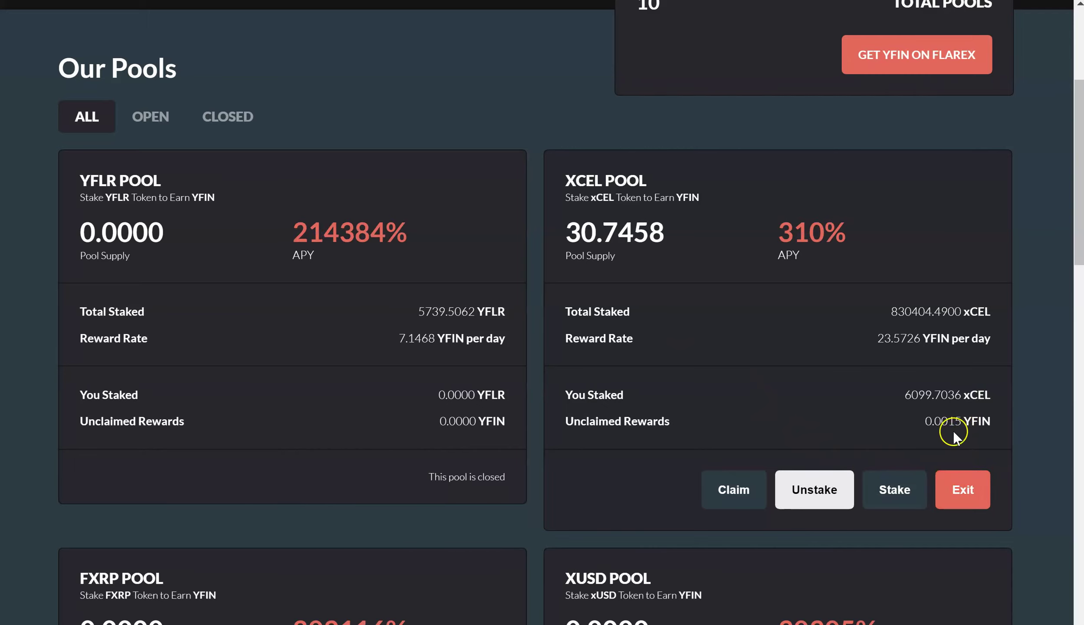
left_click_drag(898, 371, 979, 441)
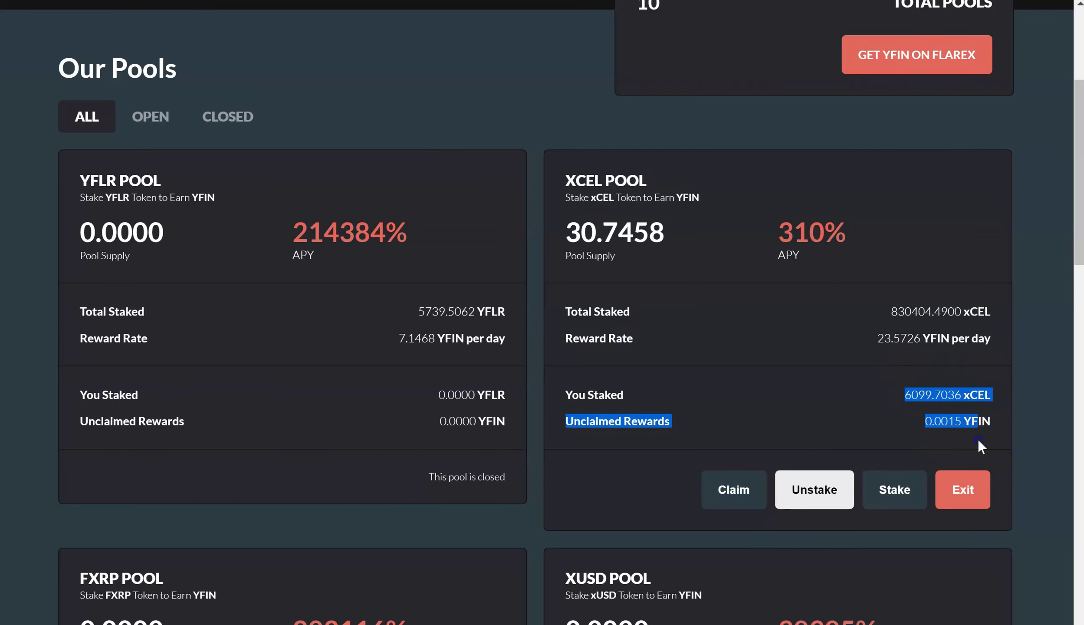
left_click(896, 438)
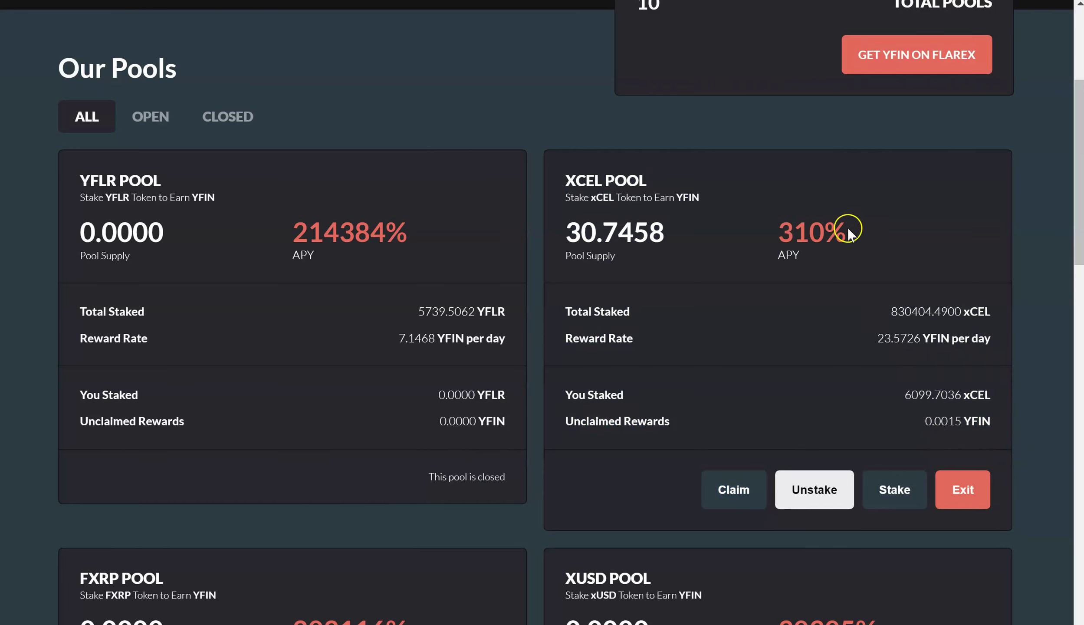
left_click_drag(849, 232, 778, 229)
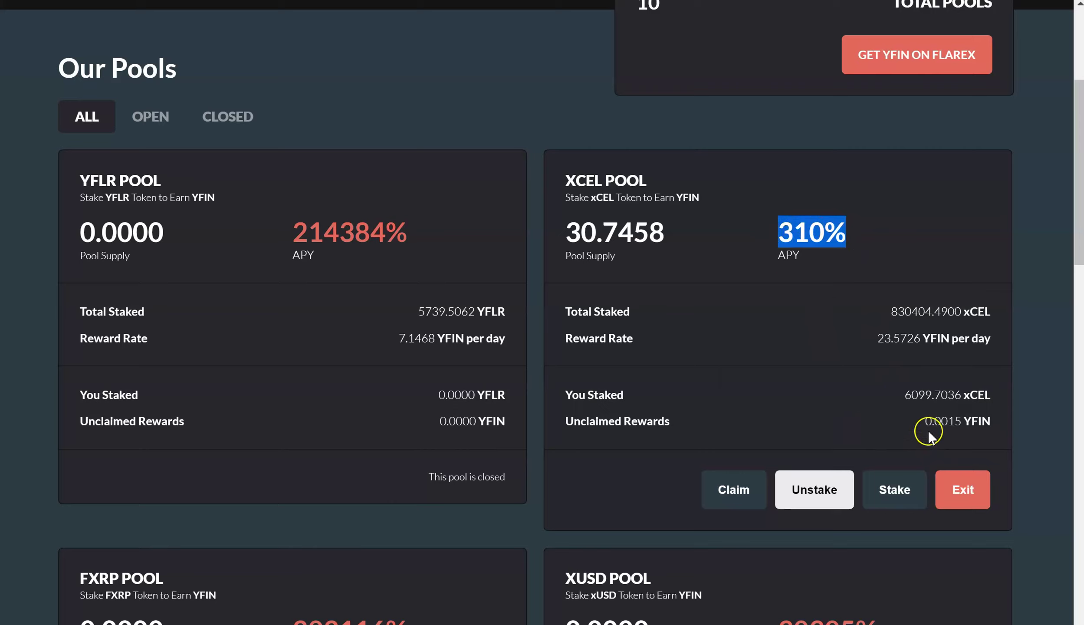
left_click_drag(933, 421, 972, 422)
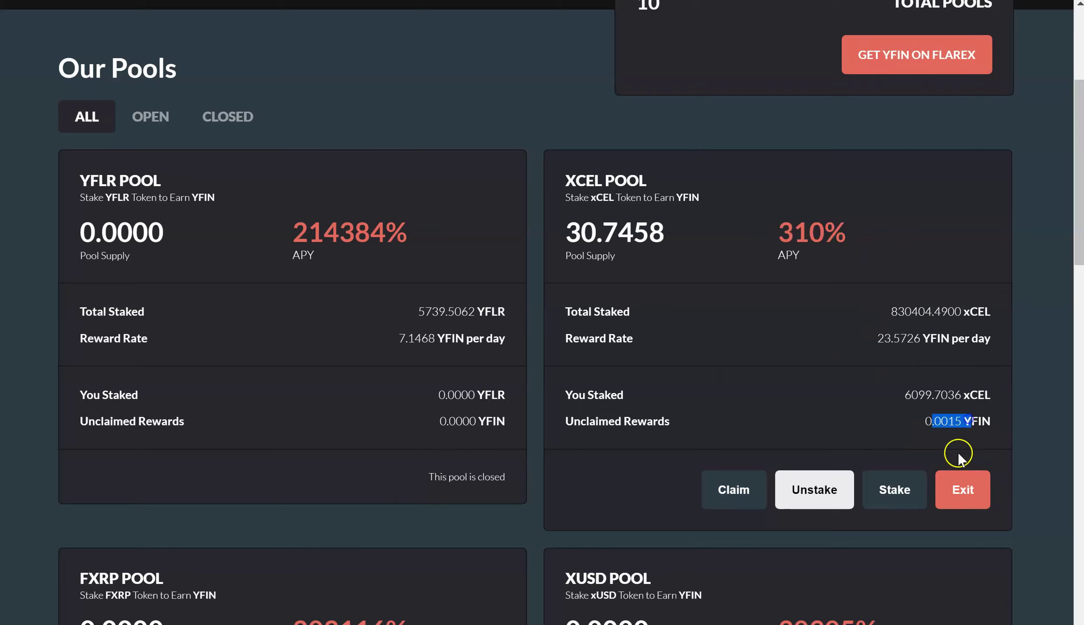
left_click(734, 431)
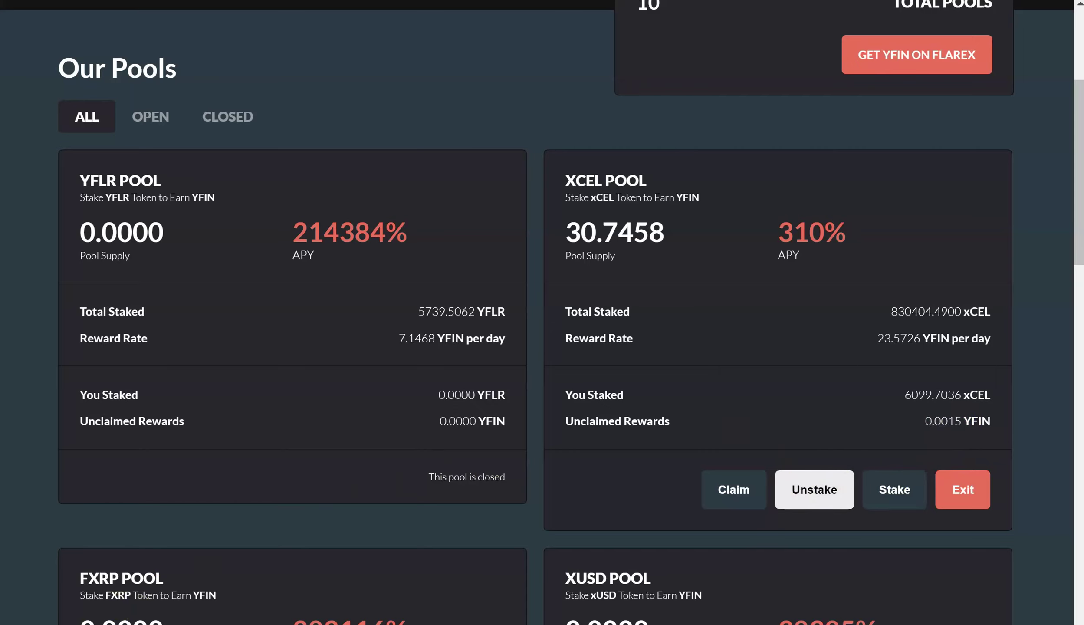